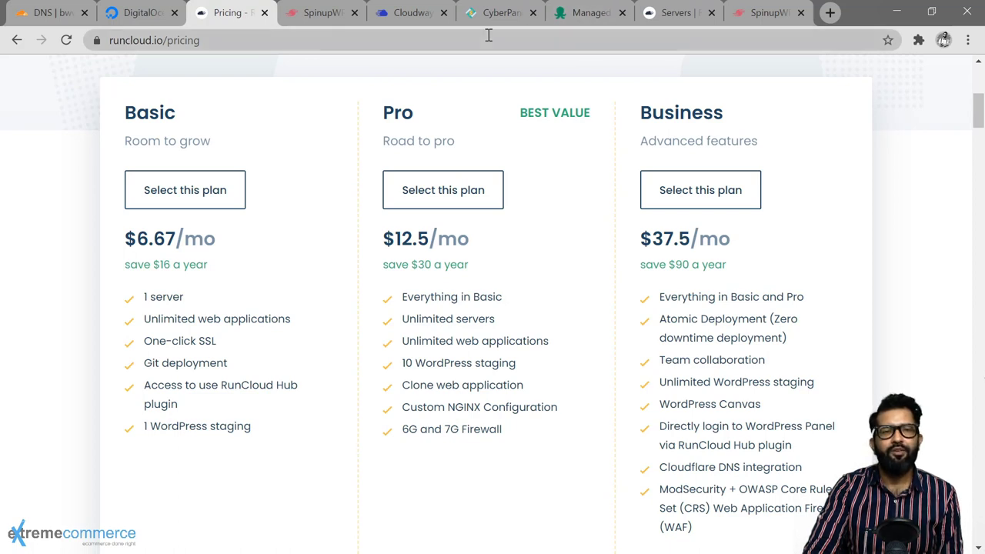
Switch to the RunCloud server list and start connecting a new server with Digital Ocean as the provider.
click(583, 21)
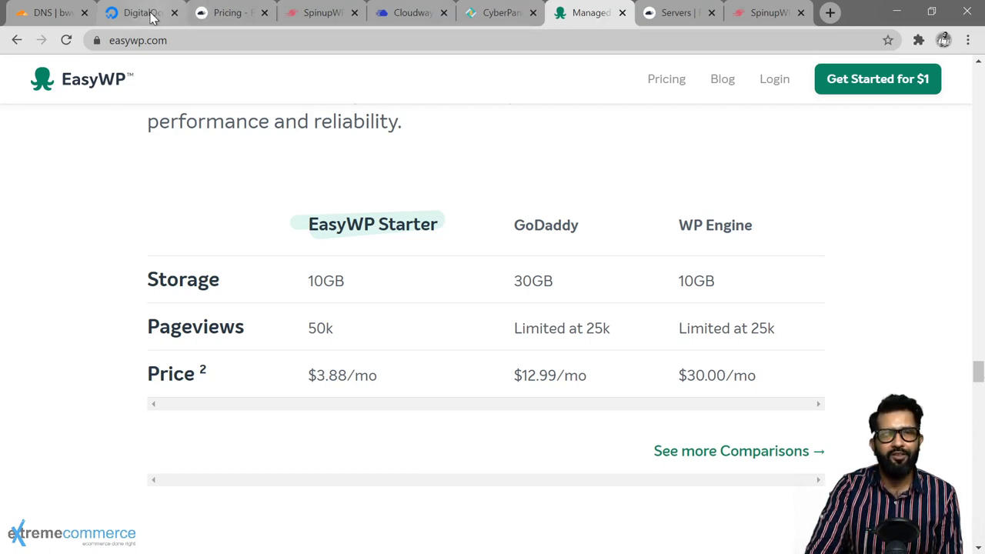
click(674, 14)
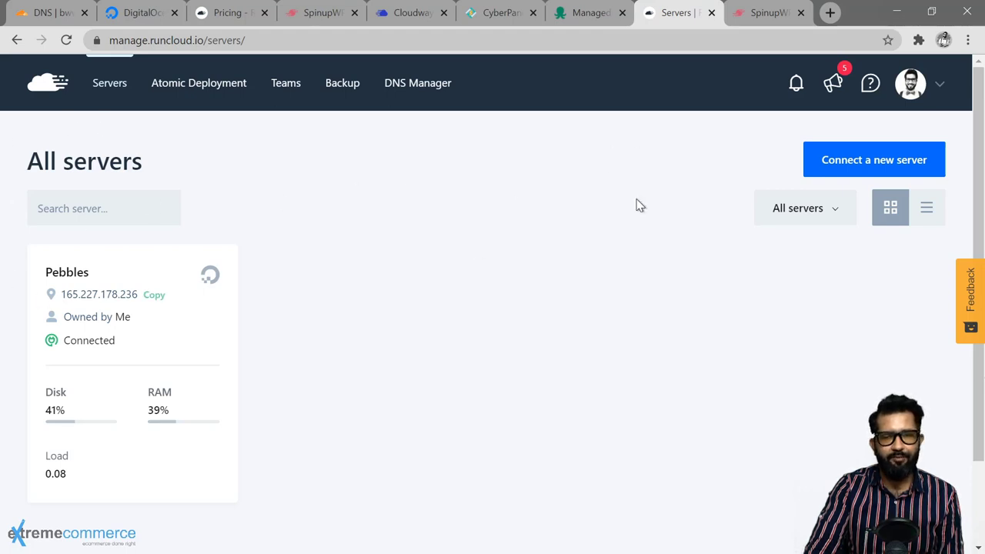
click(850, 161)
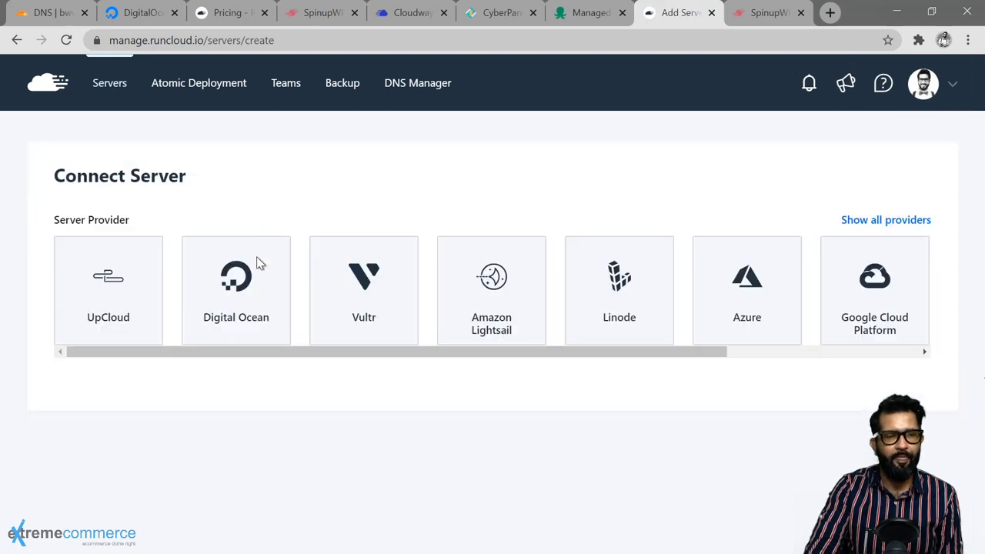
click(239, 297)
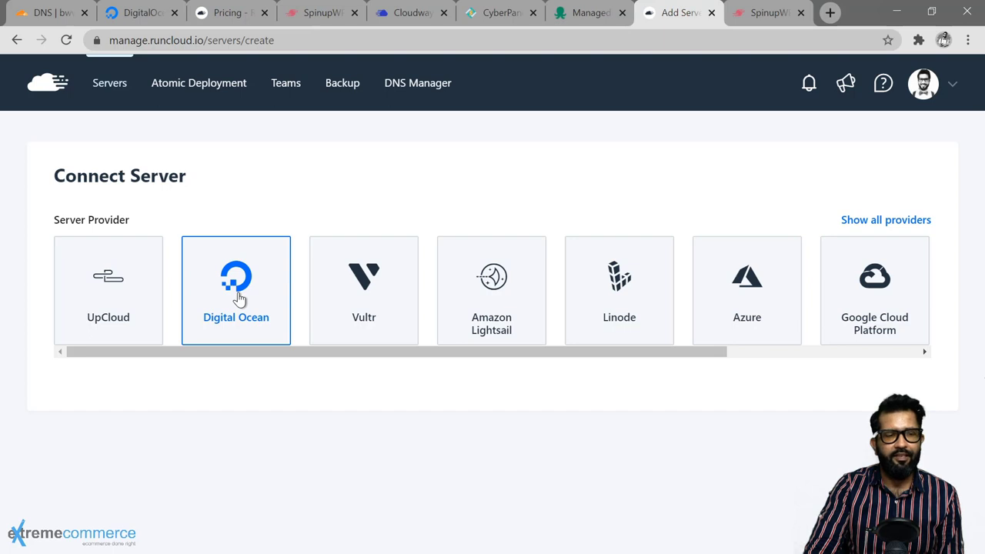
click(238, 297)
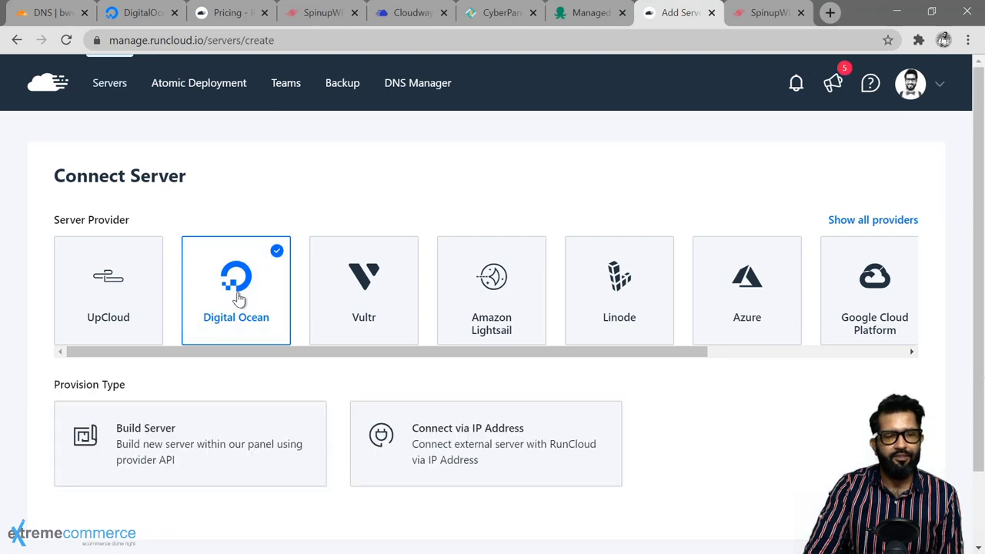
Choose Build Server as the provision type and review the installation note.
scroll(238, 299, down, 2)
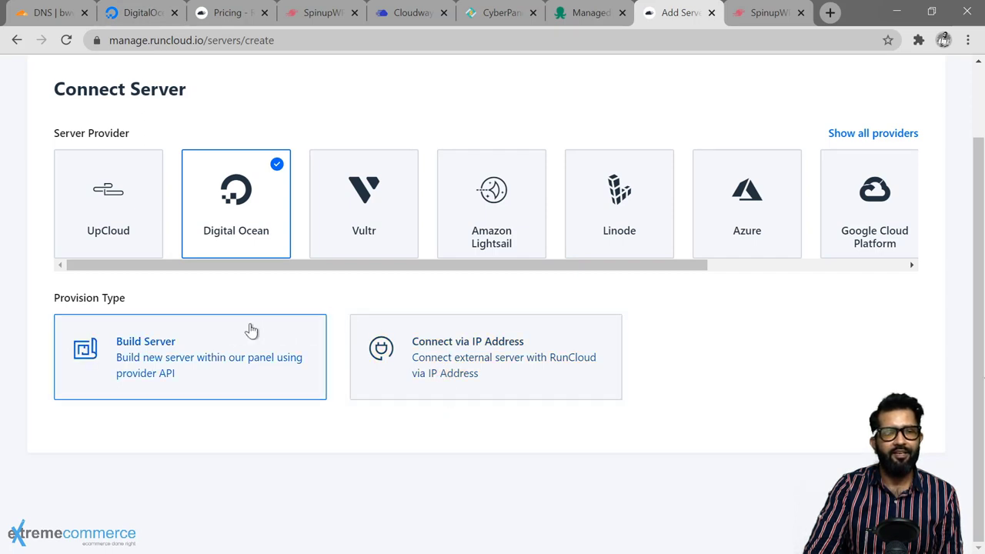
click(143, 348)
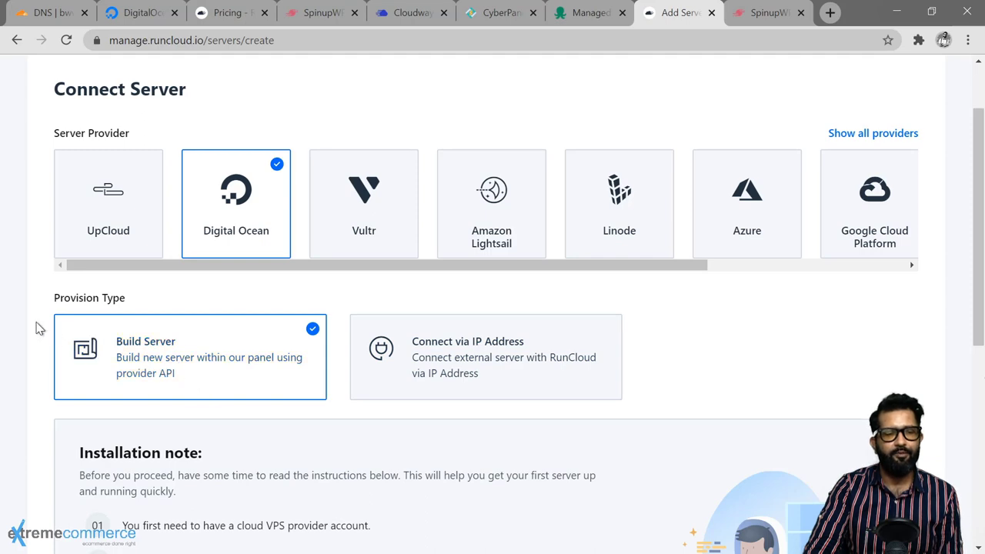
scroll(40, 329, down, 2)
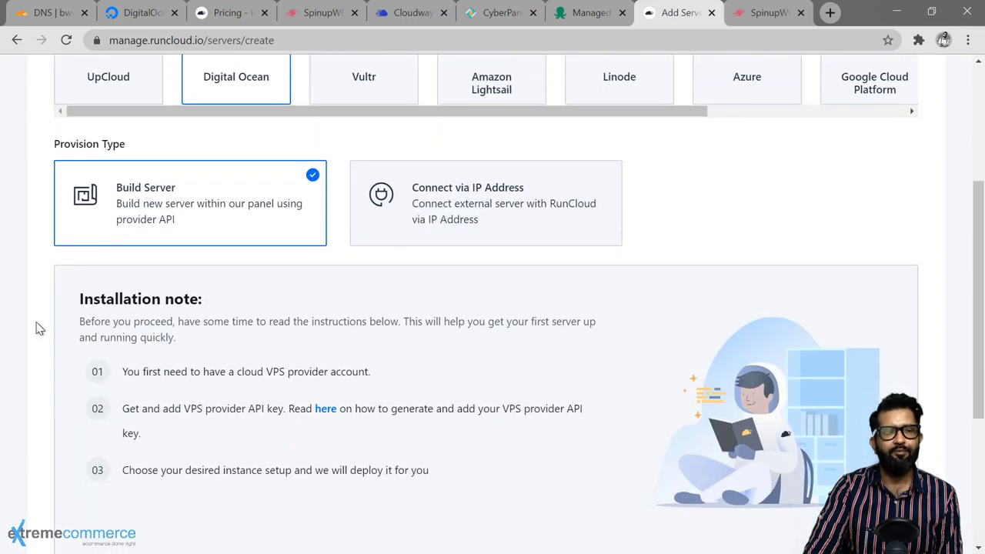
scroll(40, 328, down, 1)
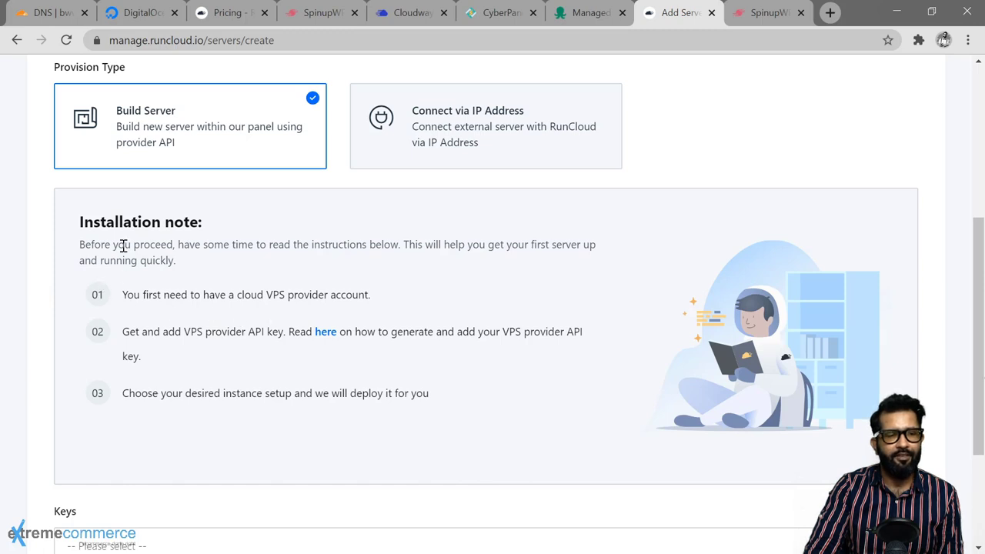
Open DigitalOcean's API tokens page, fill in a new personal access token form named RunCloud with write scope, and dismiss it.
click(324, 336)
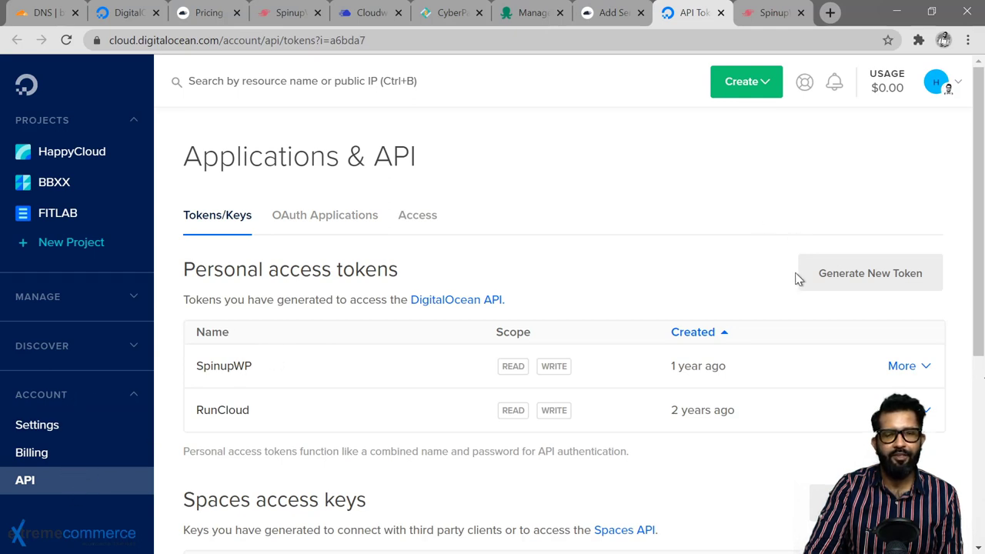
click(850, 282)
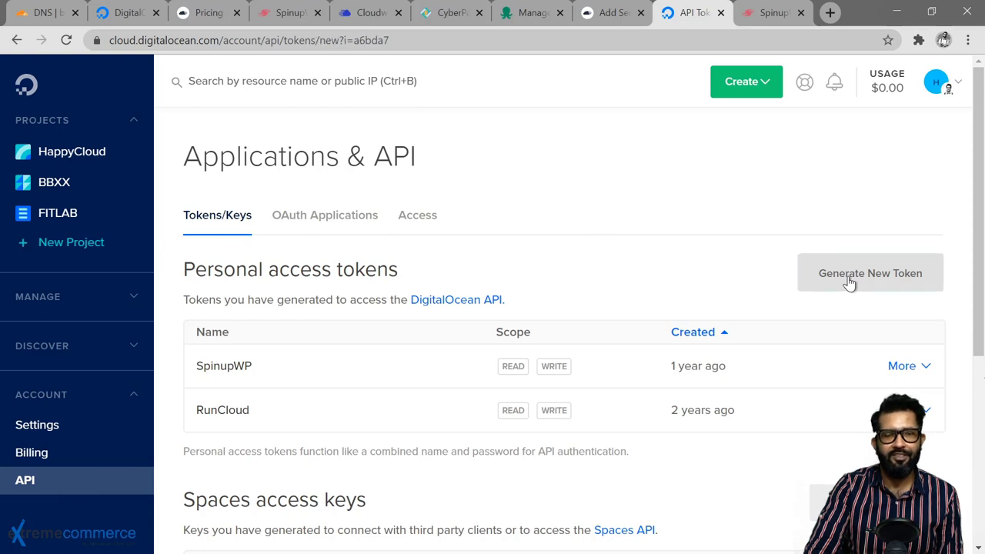
click(433, 231)
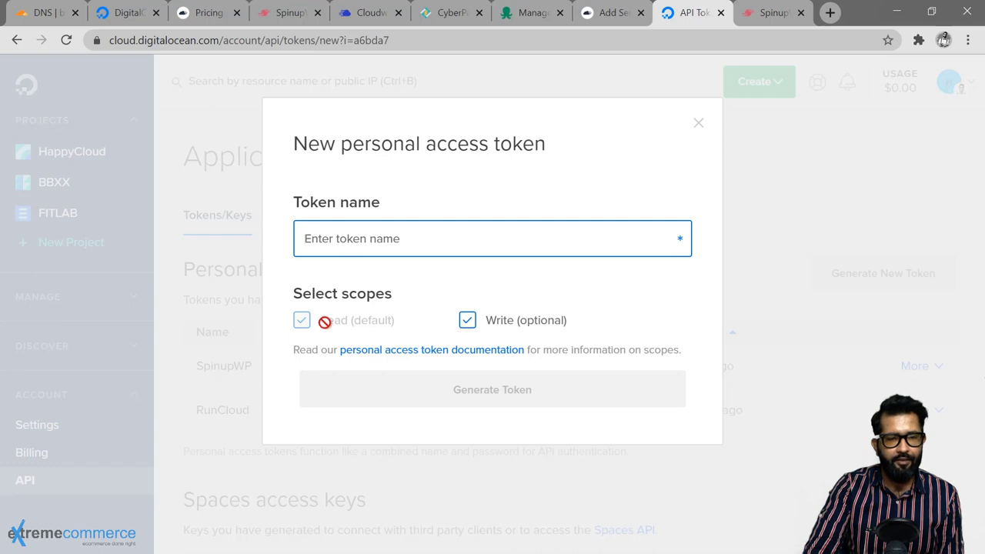
click(467, 321)
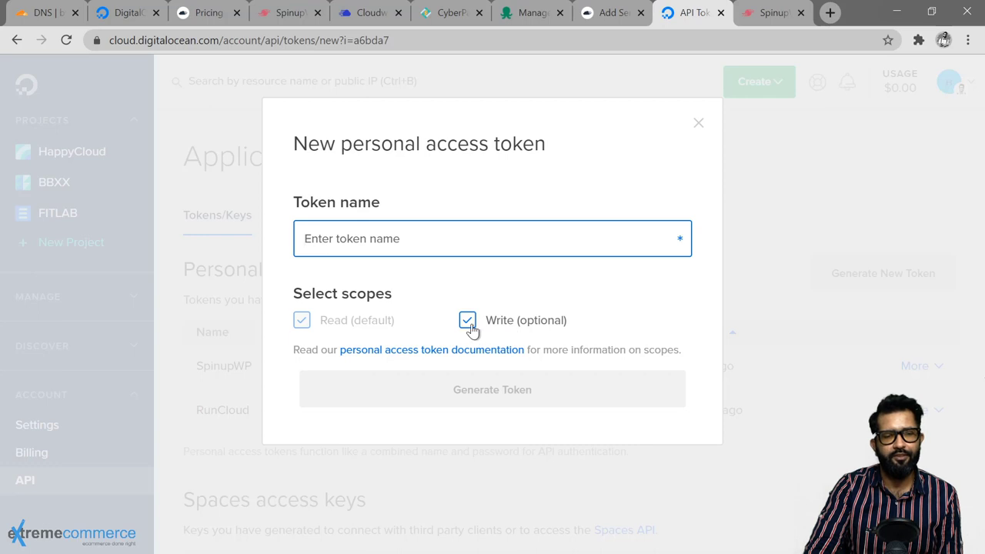
click(392, 249)
text(RunCloud)
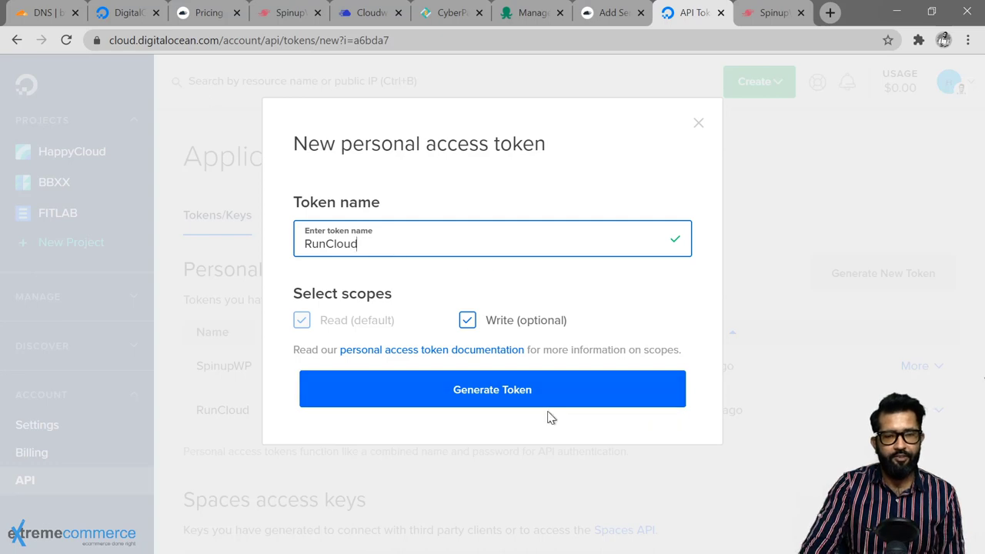
click(698, 127)
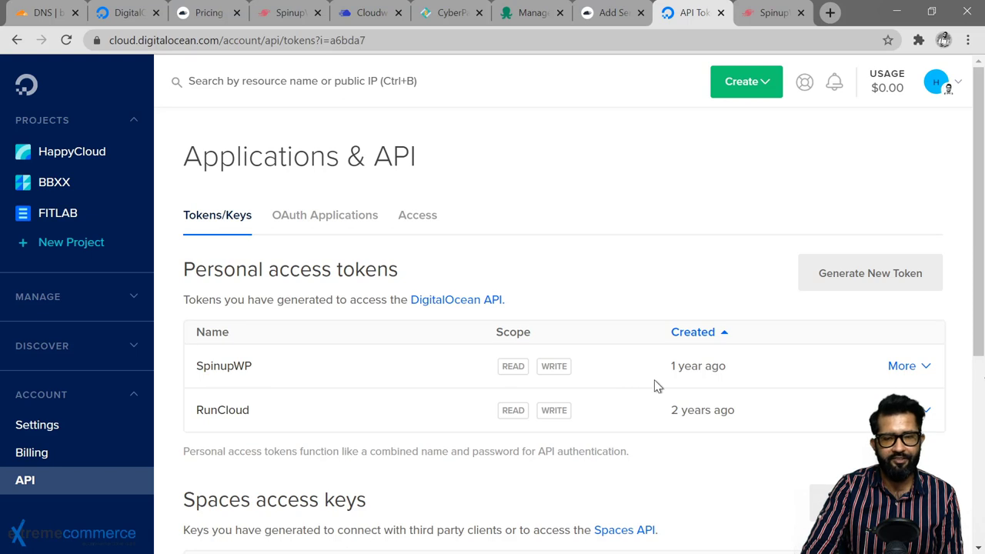
Back in RunCloud, fill in a new API key form labelled DigitalOcean for the Digital Ocean service, and dismiss it.
click(619, 22)
scroll(627, 274, down, 2)
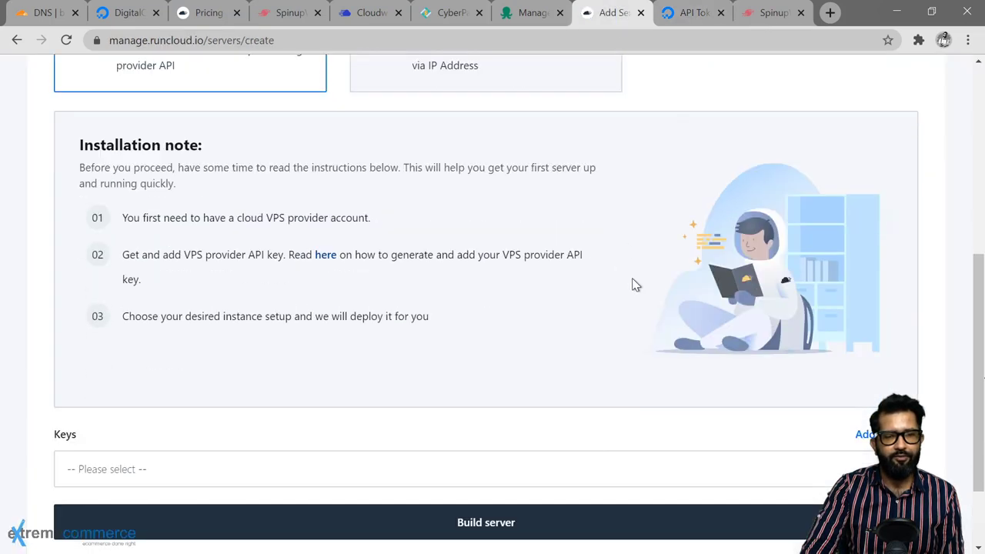
click(866, 435)
click(375, 273)
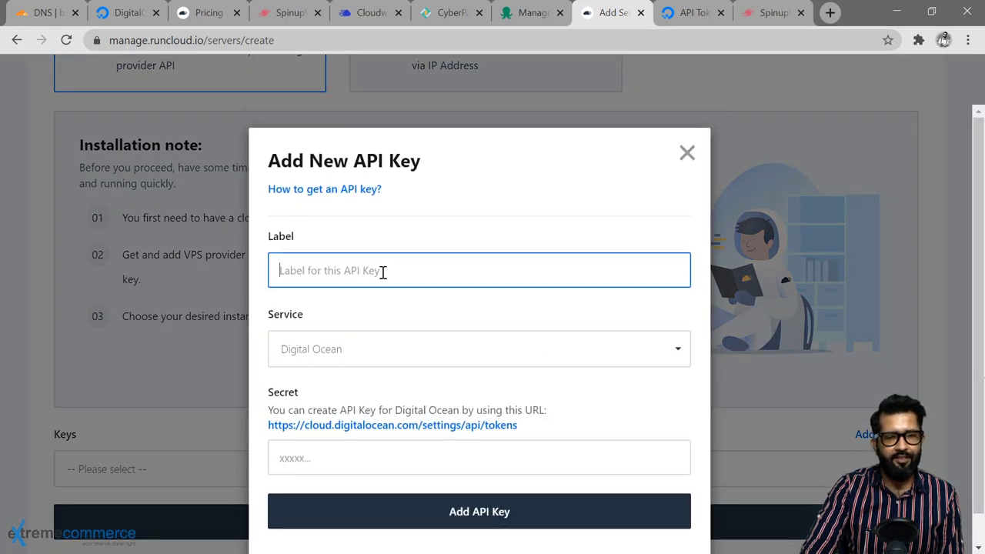
text(DigitalOcean)
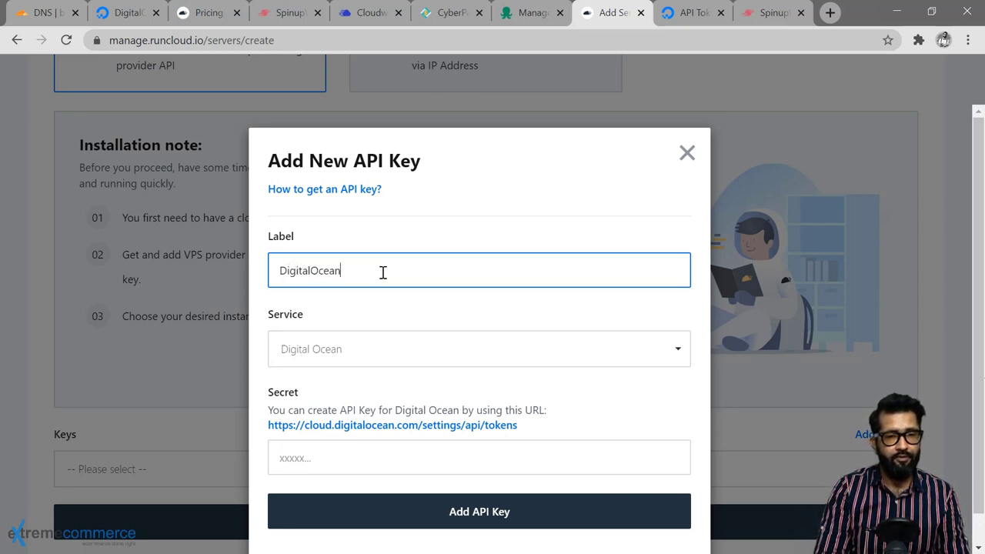
click(417, 353)
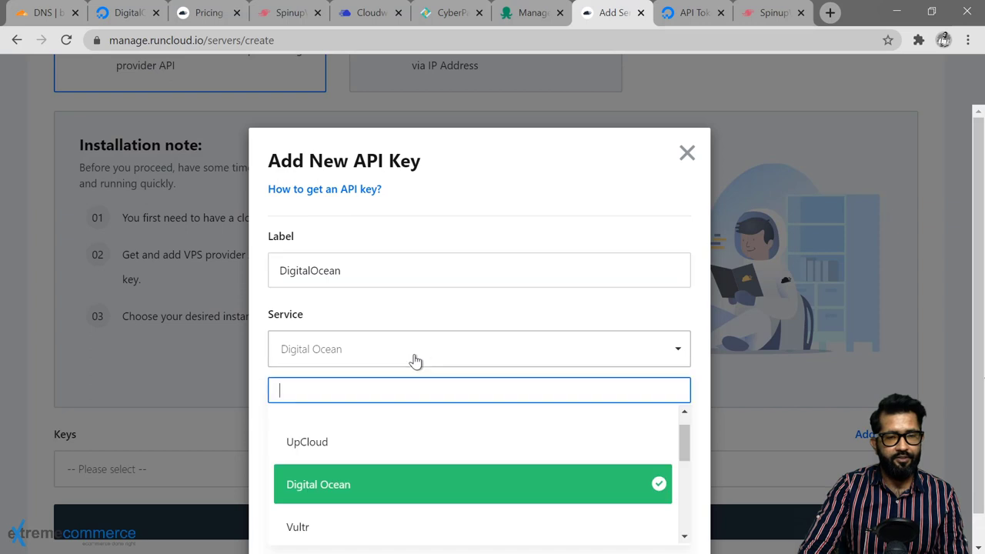
click(341, 496)
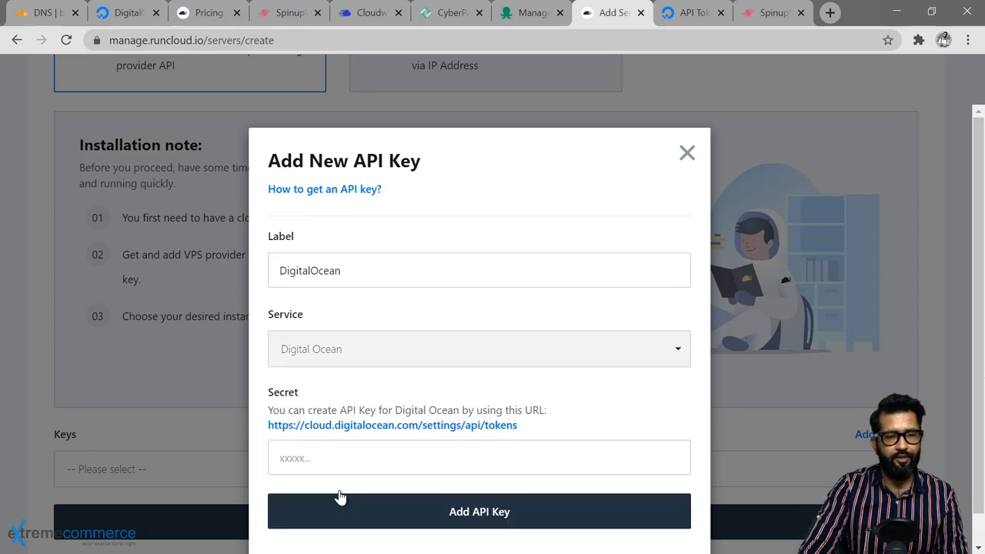
click(335, 455)
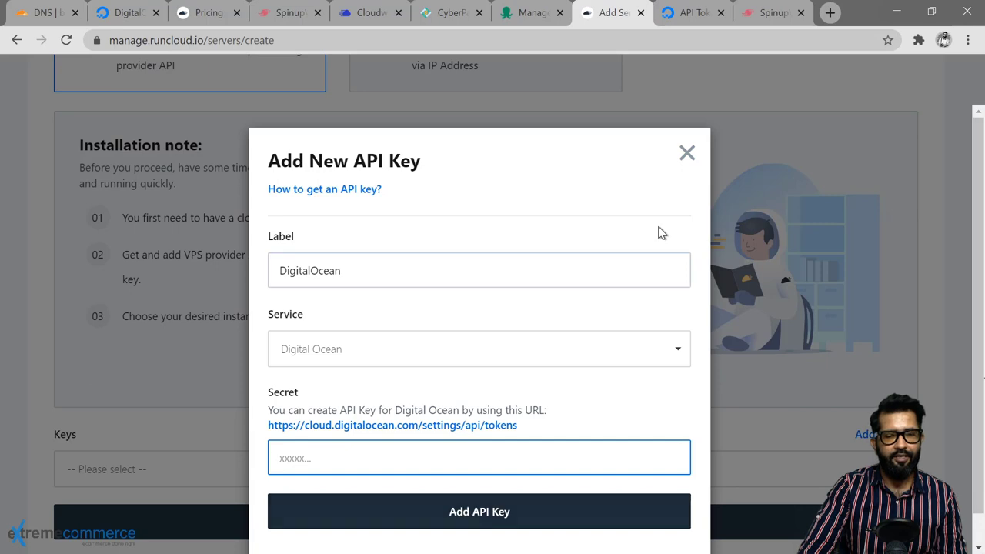
click(686, 154)
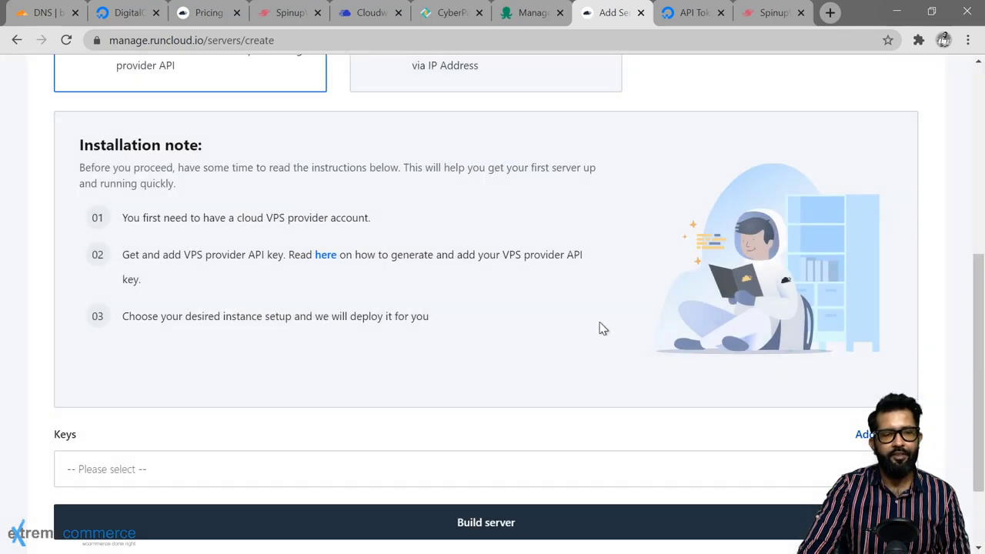
Choose the saved Digital Ocean API key and proceed to building the server.
scroll(580, 332, down, 2)
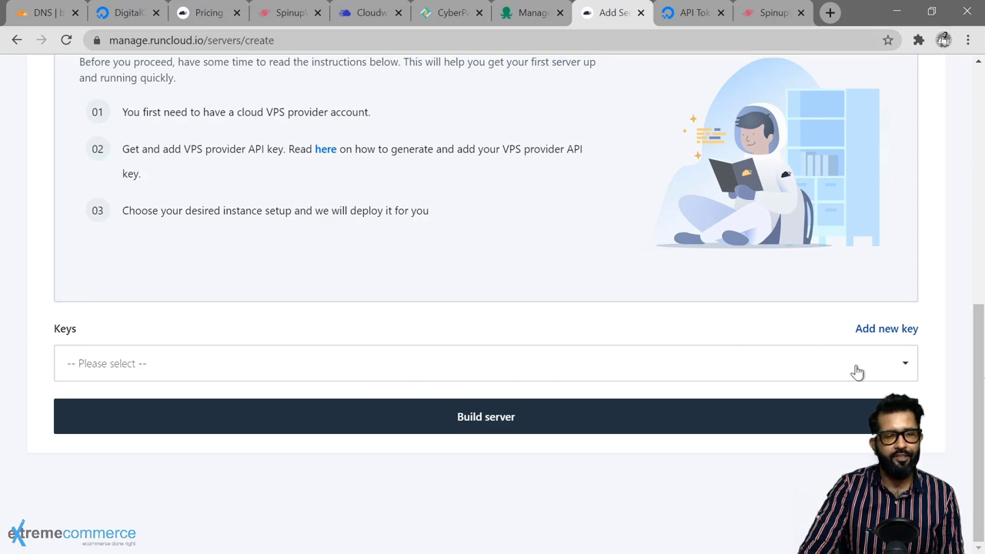
click(323, 375)
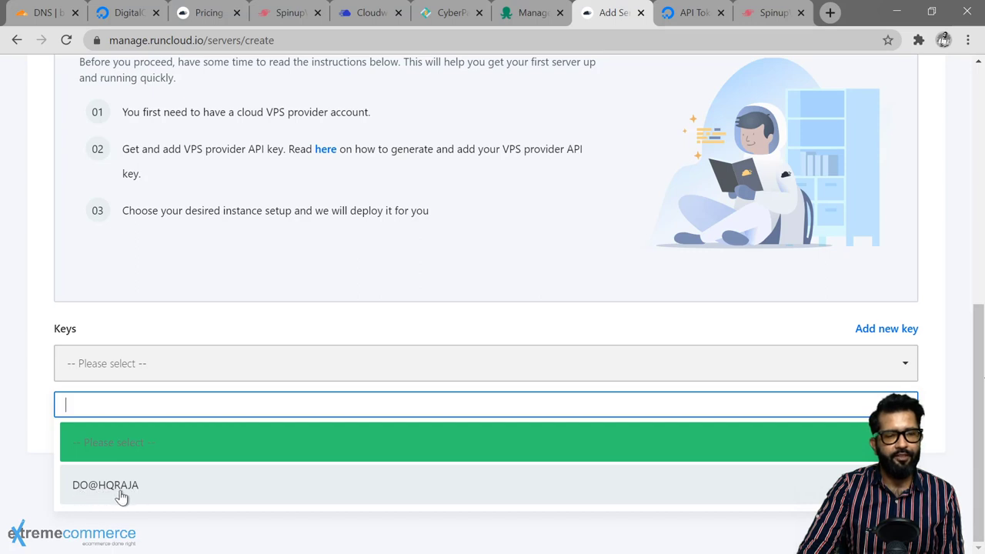
click(194, 487)
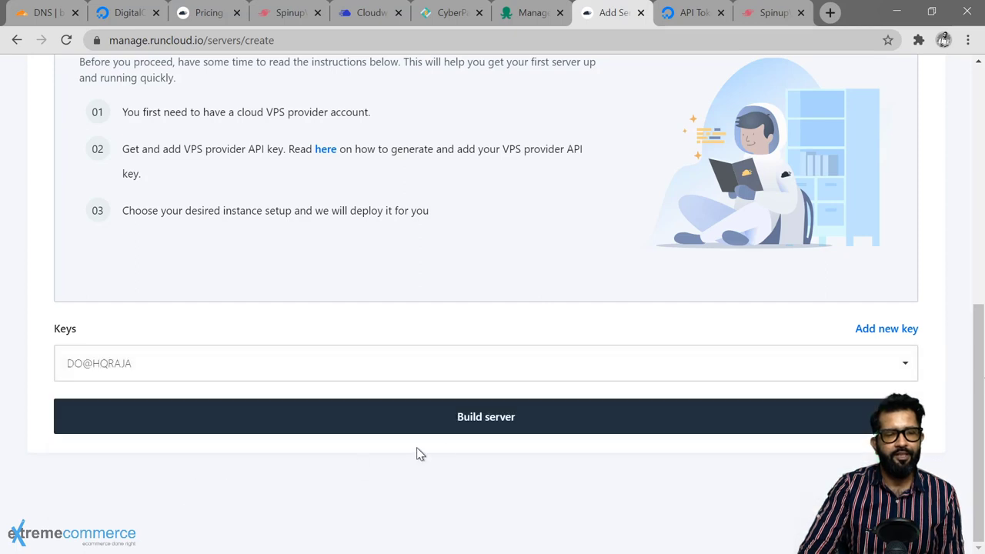
click(484, 429)
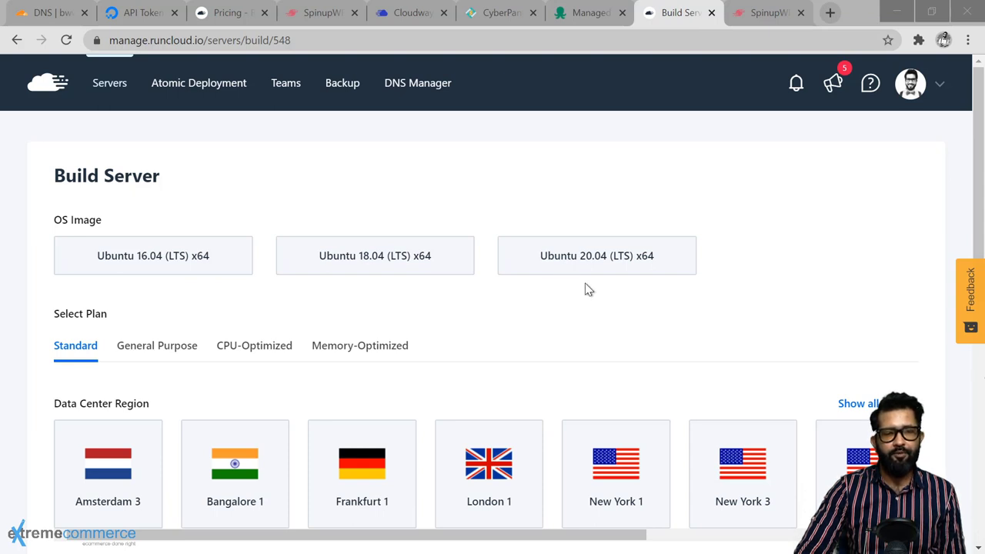
Select Ubuntu 20.04 (LTS) x64 as the OS image for the new server.
click(556, 269)
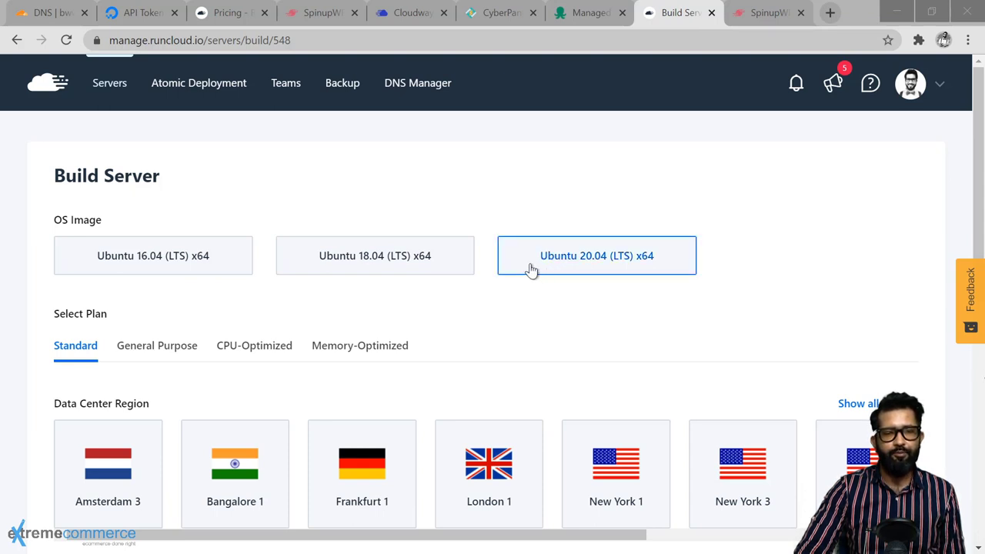
scroll(462, 315, down, 2)
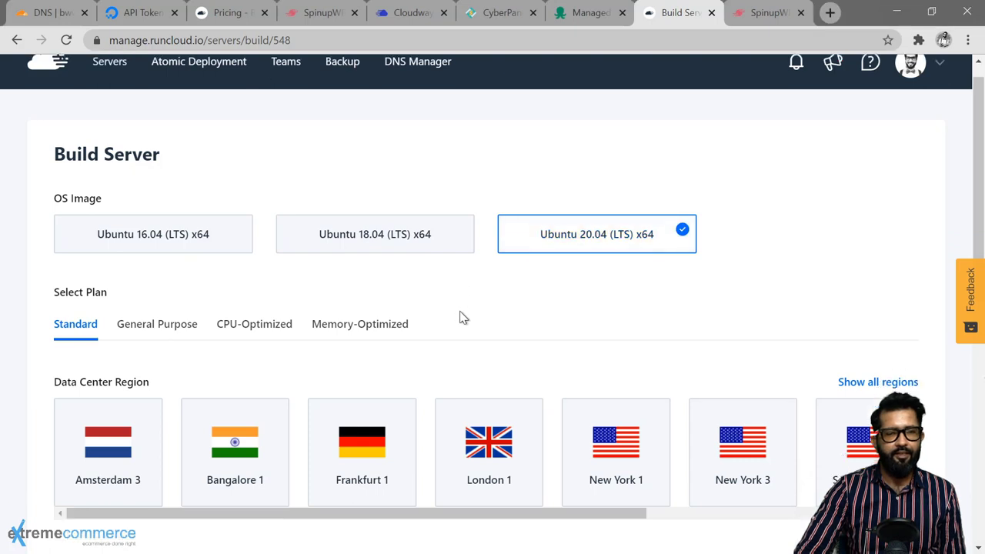
click(467, 314)
Browse the data center regions of the Standard plan and select New York 3.
click(412, 382)
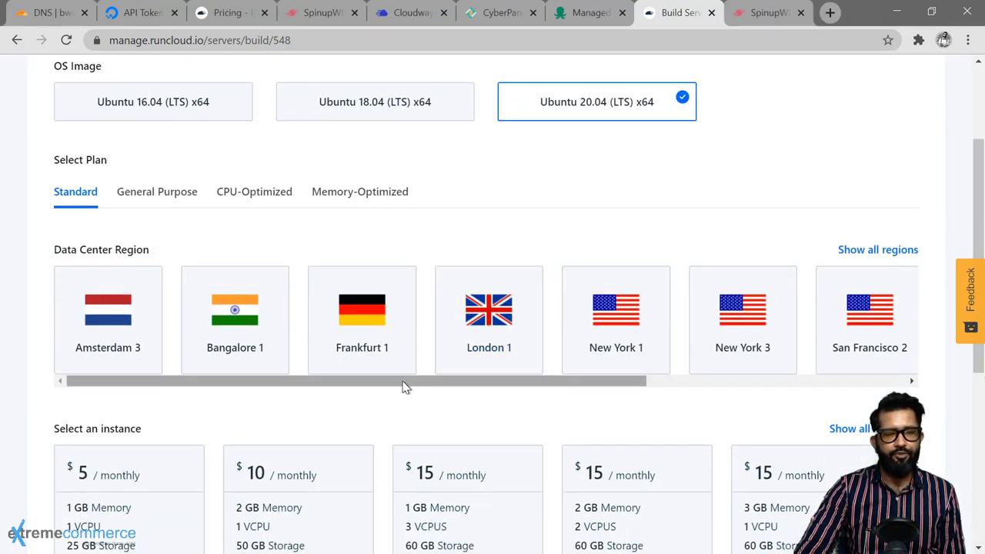
mouse_move(408, 382)
mouse_down()
mouse_move(419, 382)
mouse_move(389, 382)
mouse_up()
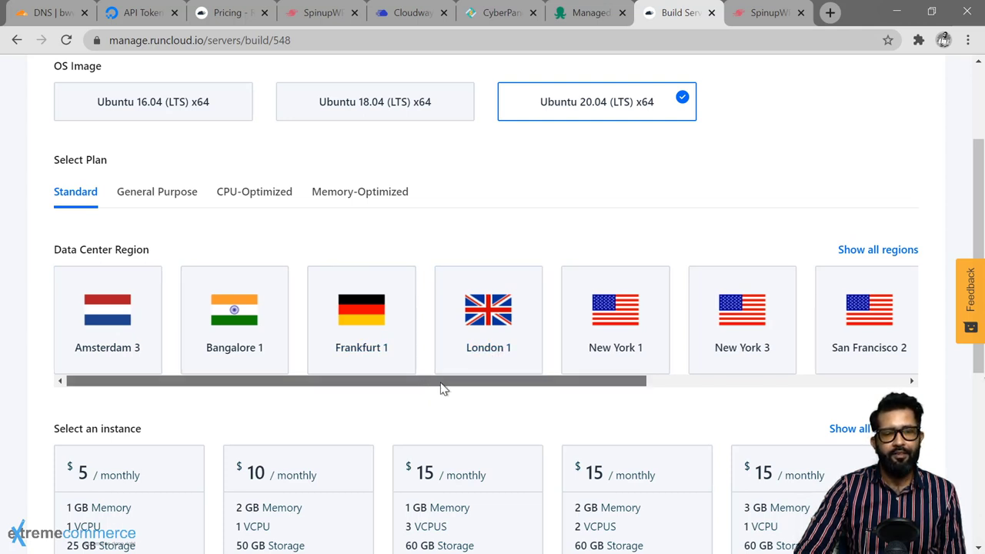
drag(442, 385, 728, 369)
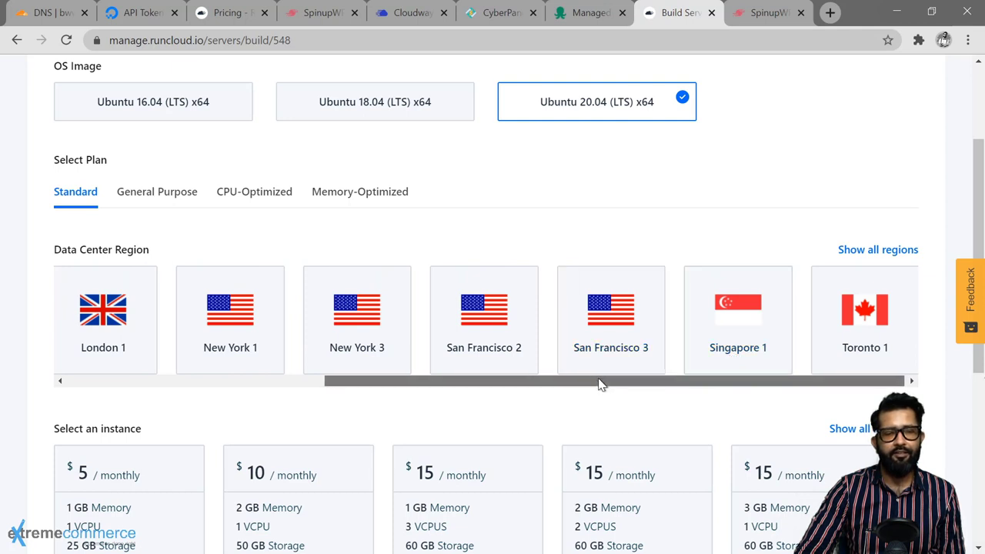
drag(598, 387, 578, 380)
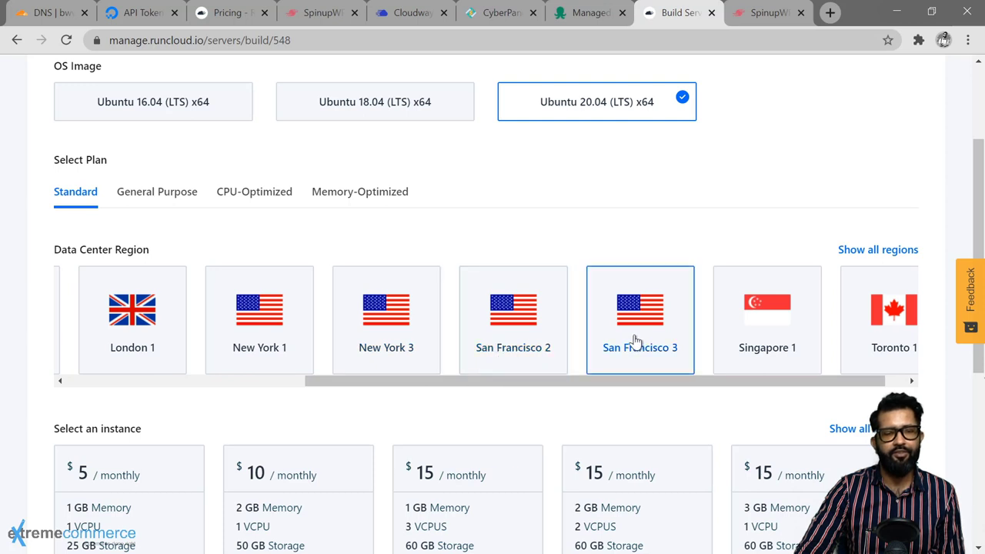
drag(504, 385, 454, 385)
click(608, 353)
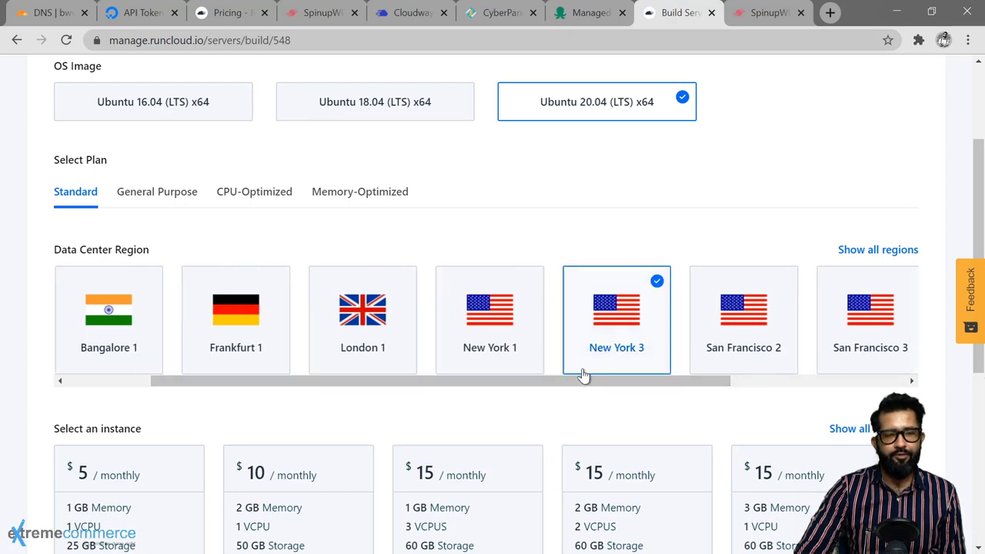
Select the $5 monthly instance with 1 GB memory, 1 VCPU and 25 GB storage.
scroll(45, 449, down, 2)
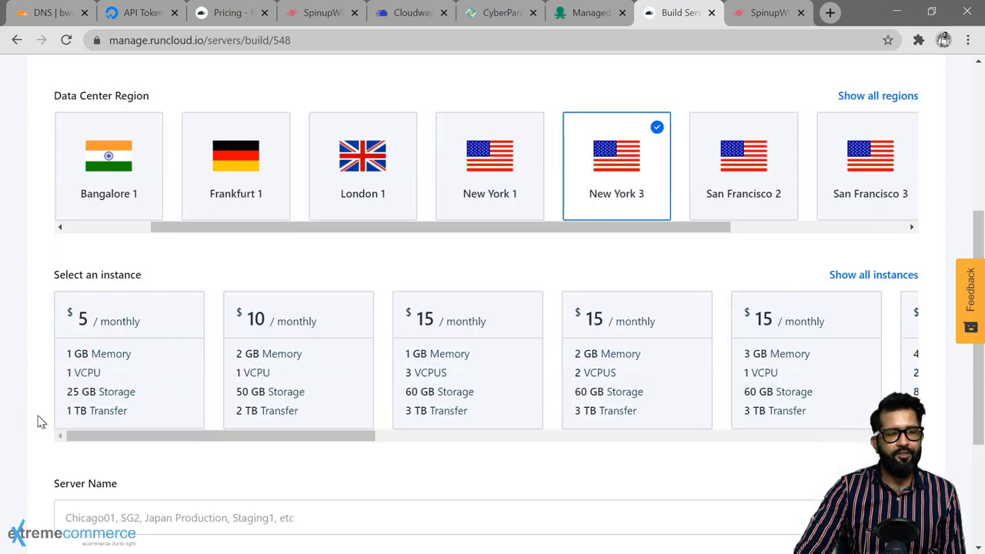
scroll(41, 422, down, 1)
click(136, 275)
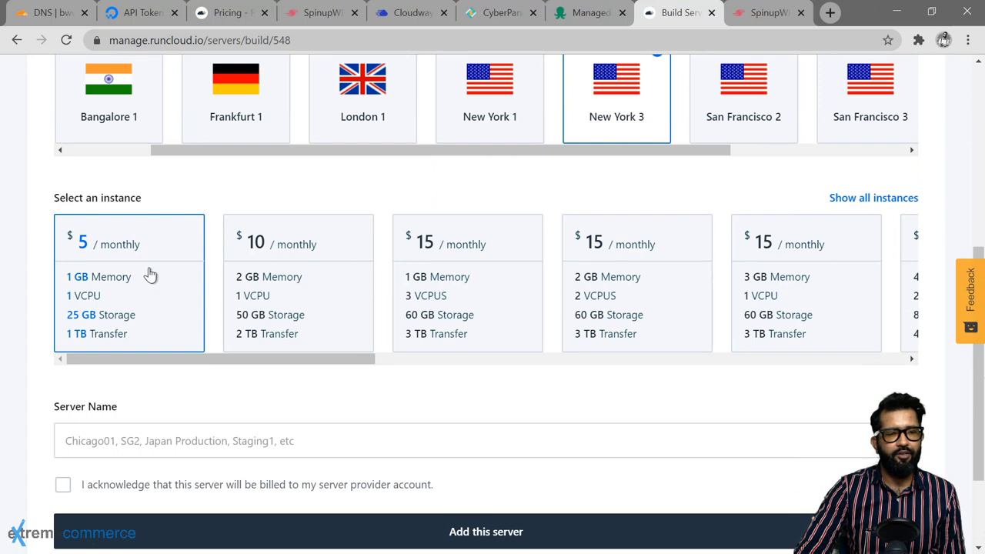
Choose the $5 monthly instance with 1 GB memory and name the new server BWWP.
click(150, 276)
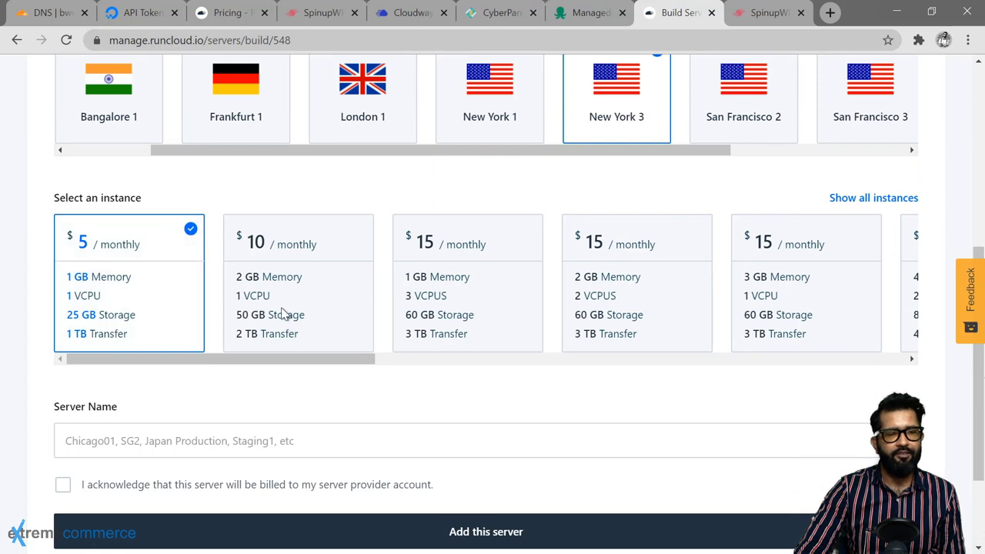
click(292, 257)
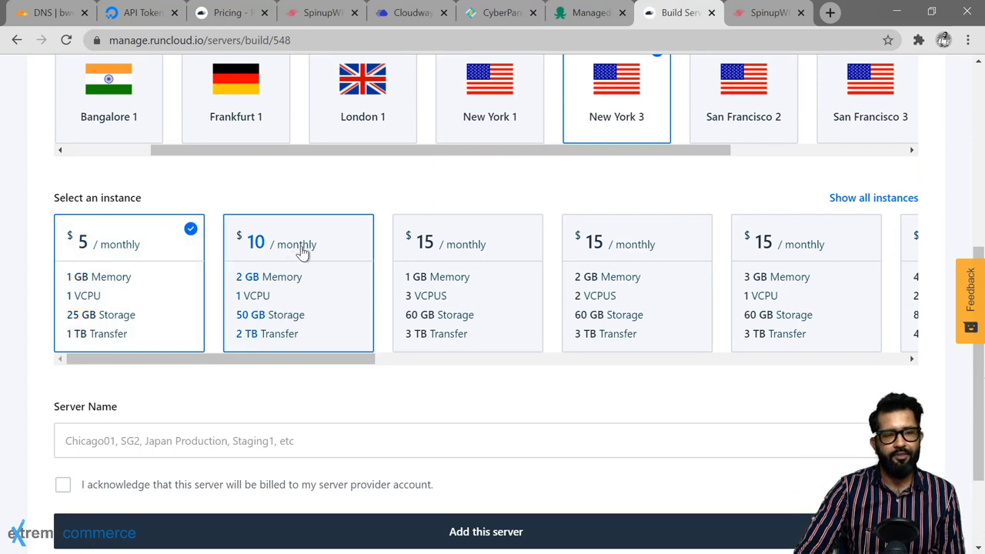
scroll(48, 392, down, 1)
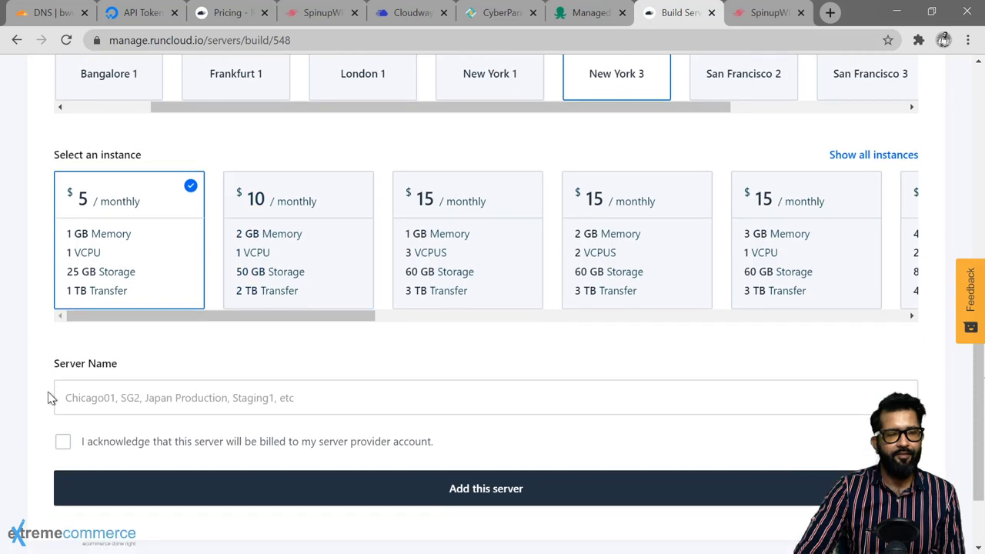
scroll(93, 369, down, 1)
click(126, 352)
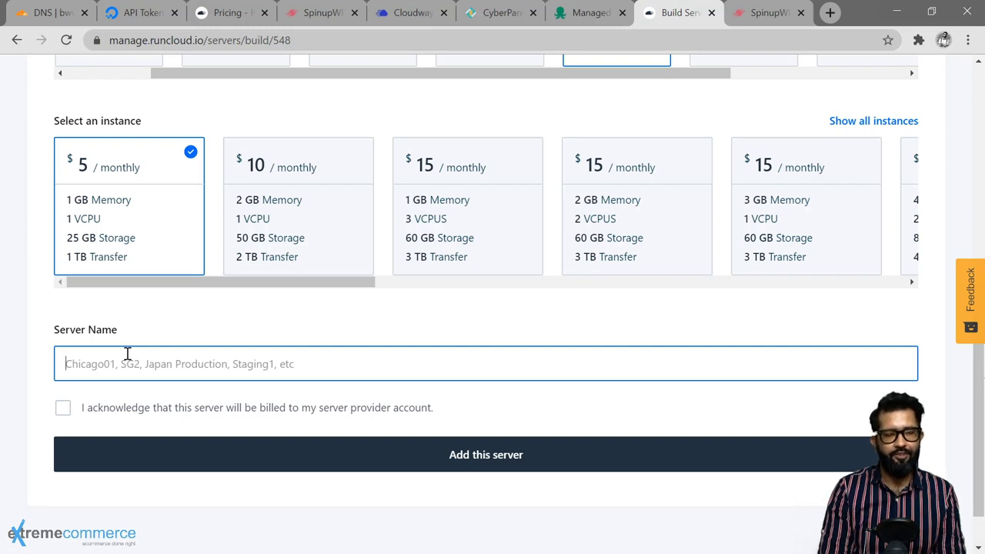
text(BWWP)
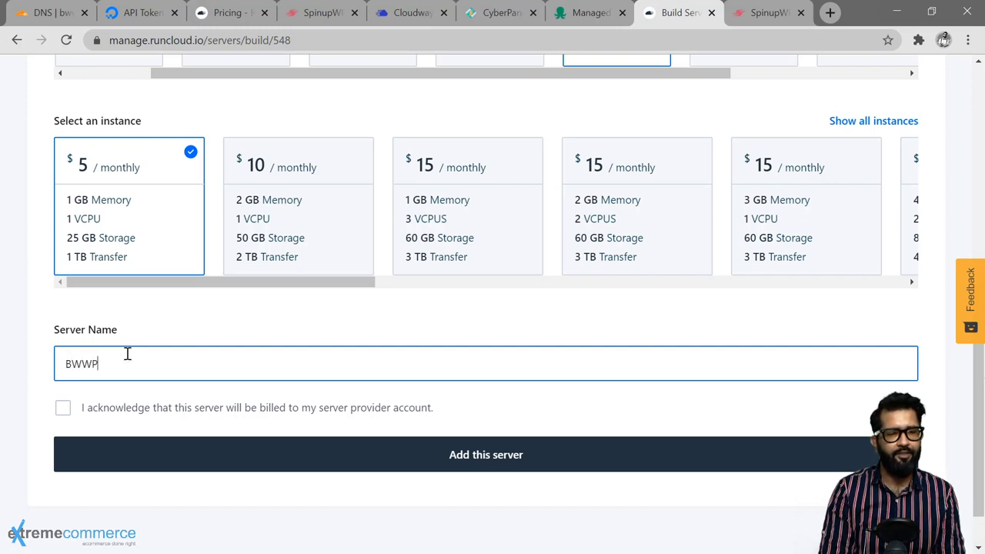
Acknowledge that the server will be billed to the provider account and add the server.
click(64, 411)
click(64, 411)
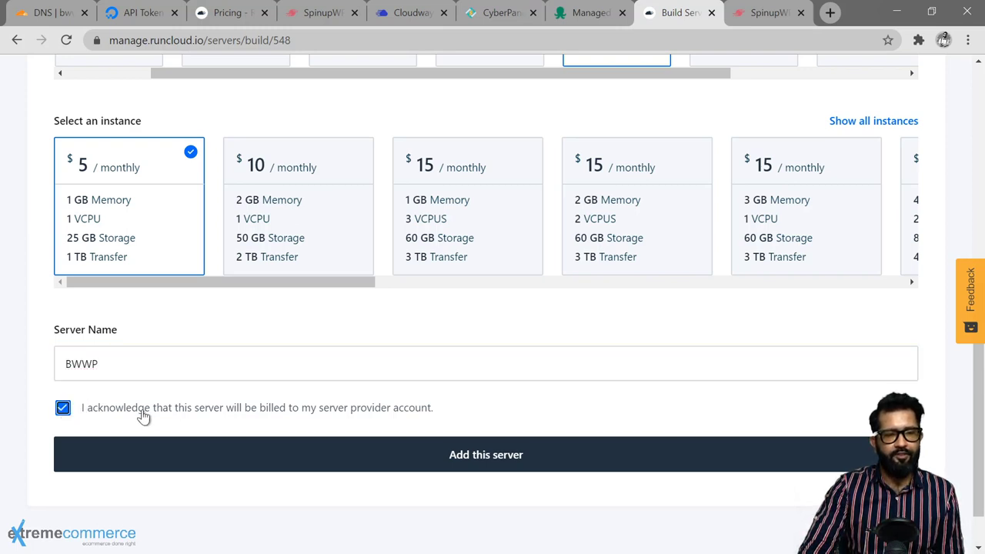
click(483, 458)
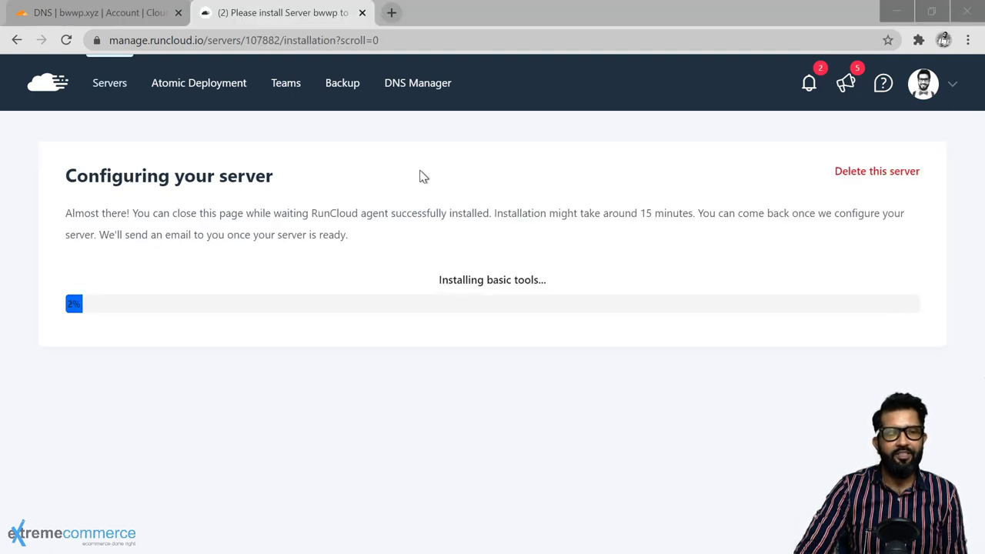
Open RunCloud's DNS Manager in a separate browser tab and switch to it.
click(415, 91)
middle_click(426, 99)
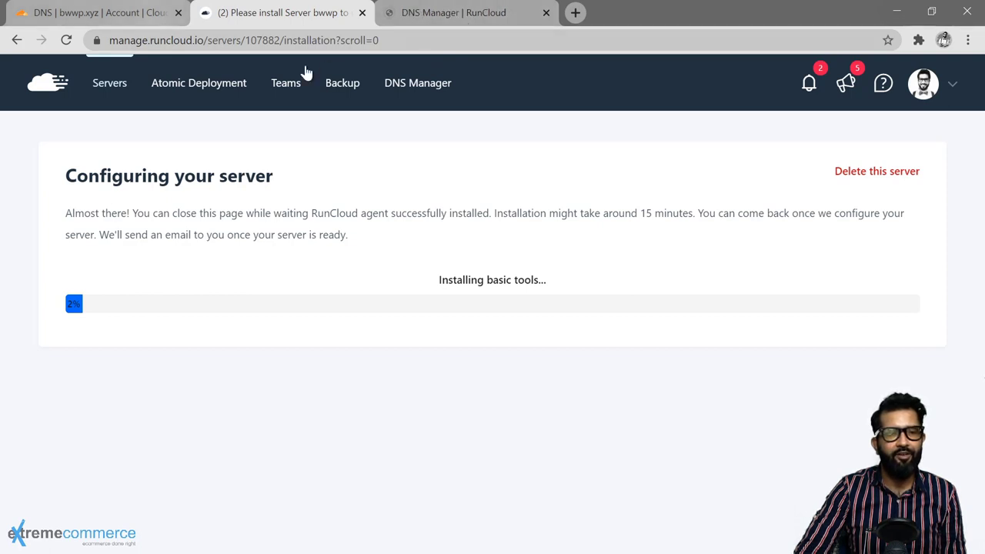
click(475, 15)
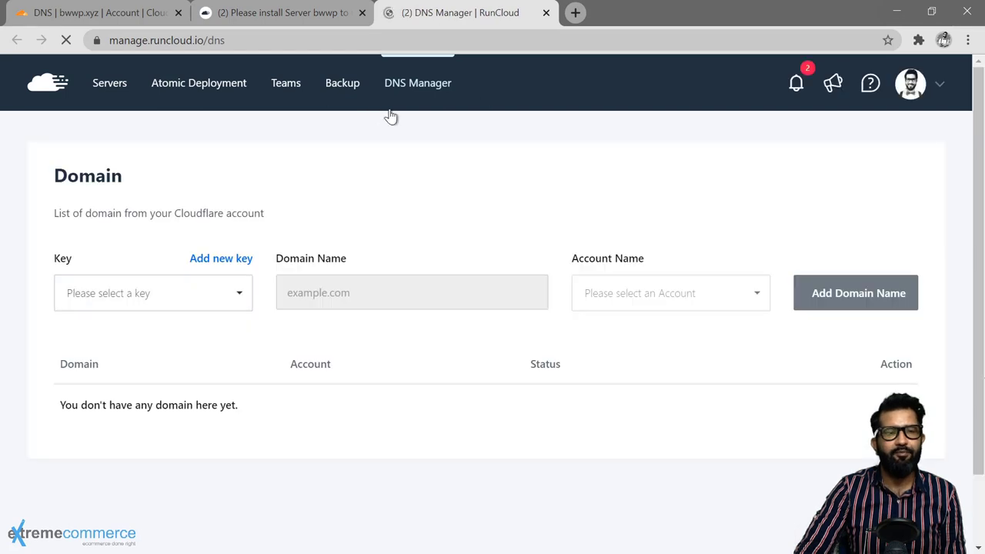
Examine the DNS management page and nameservers of bwwp.xyz in Cloudflare, and return to RunCloud's DNS Manager.
click(107, 16)
scroll(314, 137, up, 3)
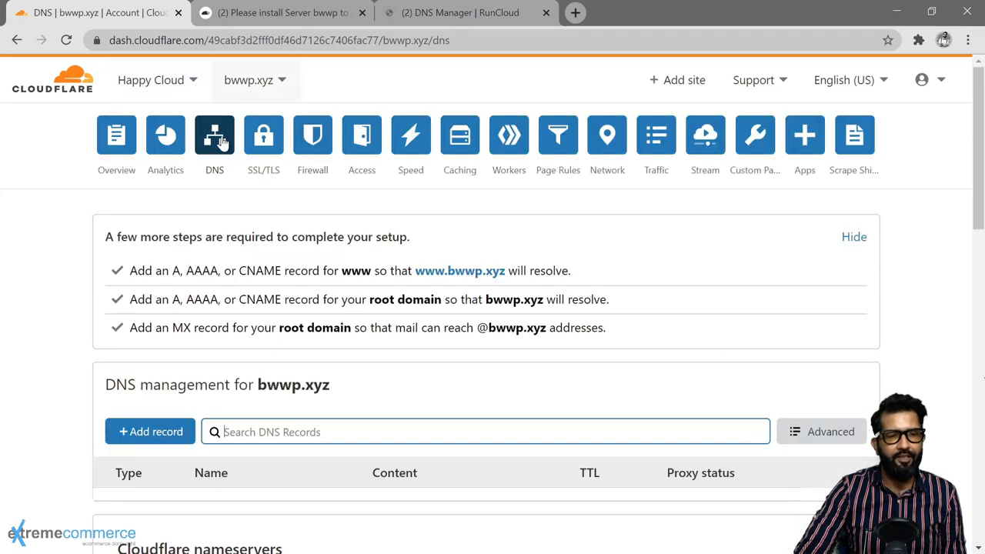
scroll(231, 308, down, 1)
scroll(231, 308, down, 4)
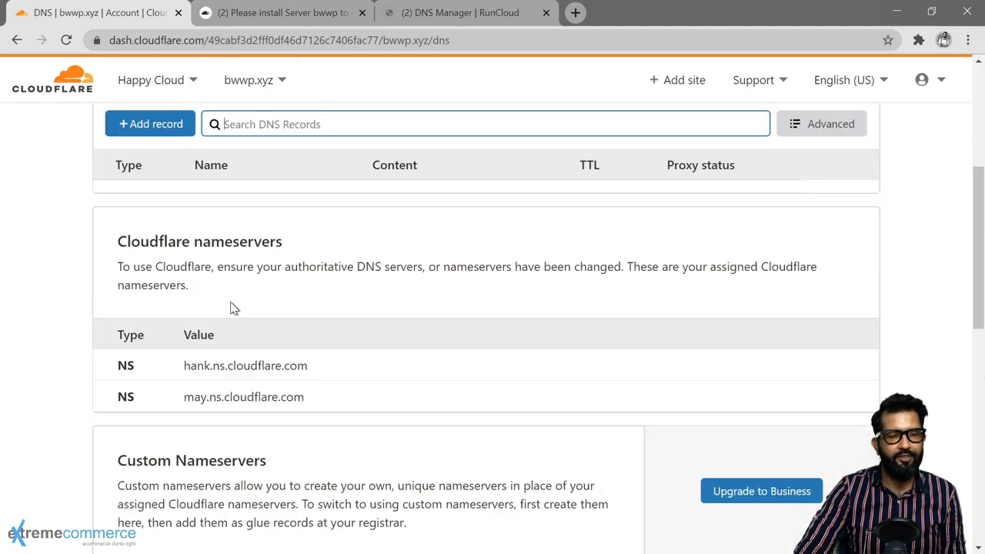
scroll(230, 308, up, 3)
key(ctrl+shift+Tab)
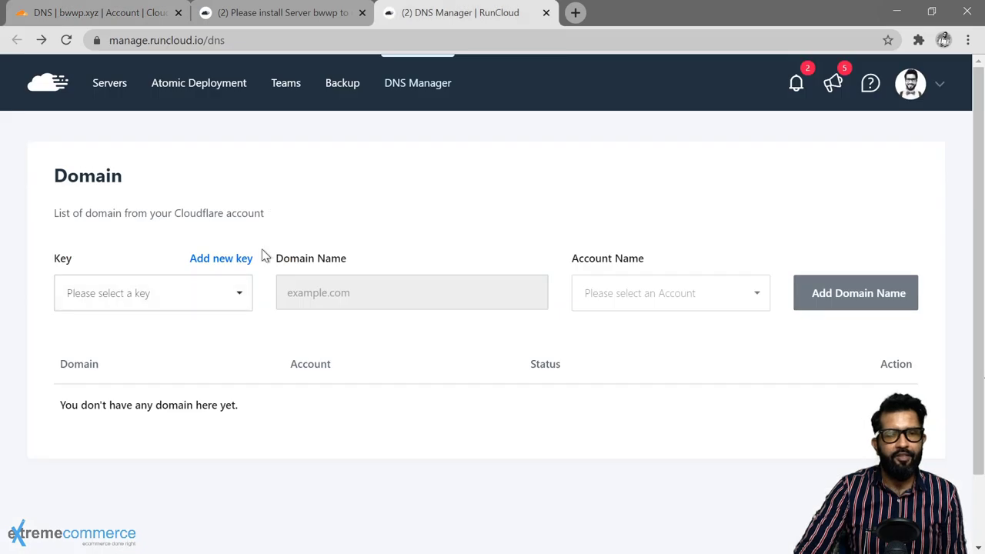
Start a new third-party API key from the DNS Manager with Cloudflare as its service.
click(218, 261)
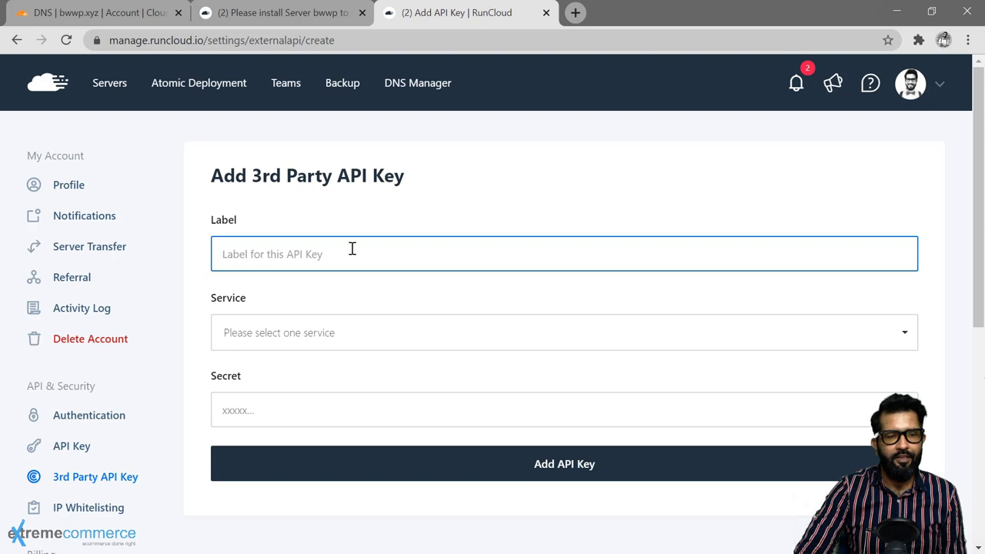
click(339, 336)
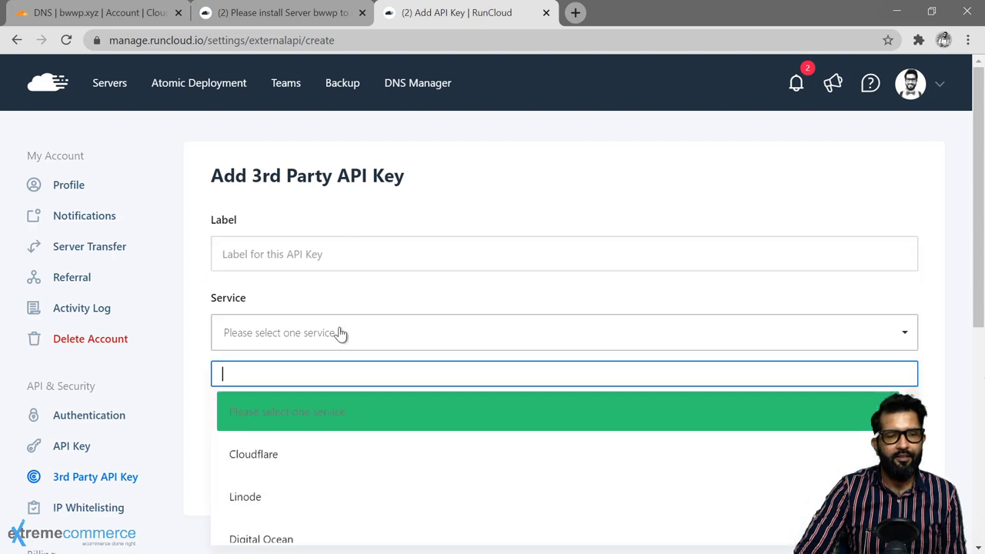
click(281, 460)
scroll(369, 405, down, 1)
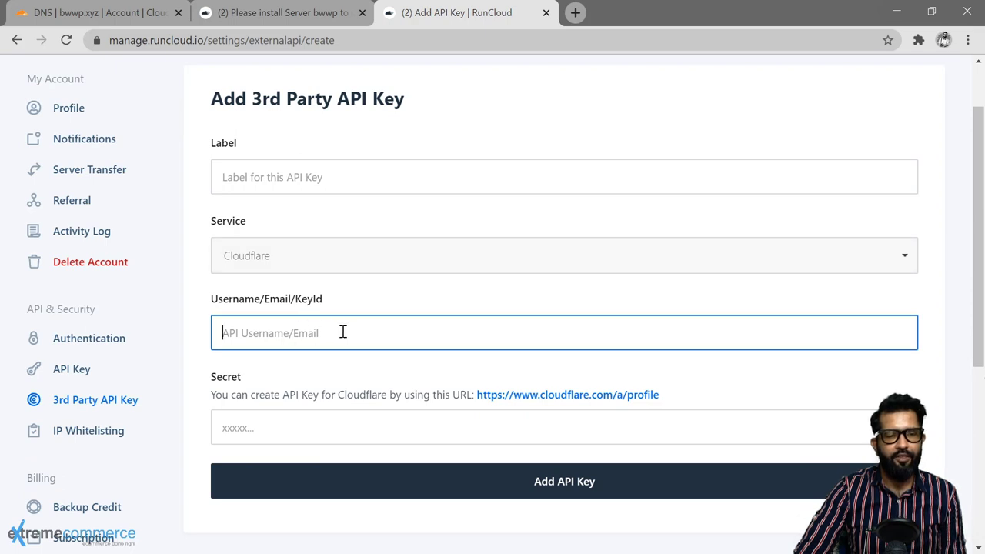
scroll(343, 337, down, 2)
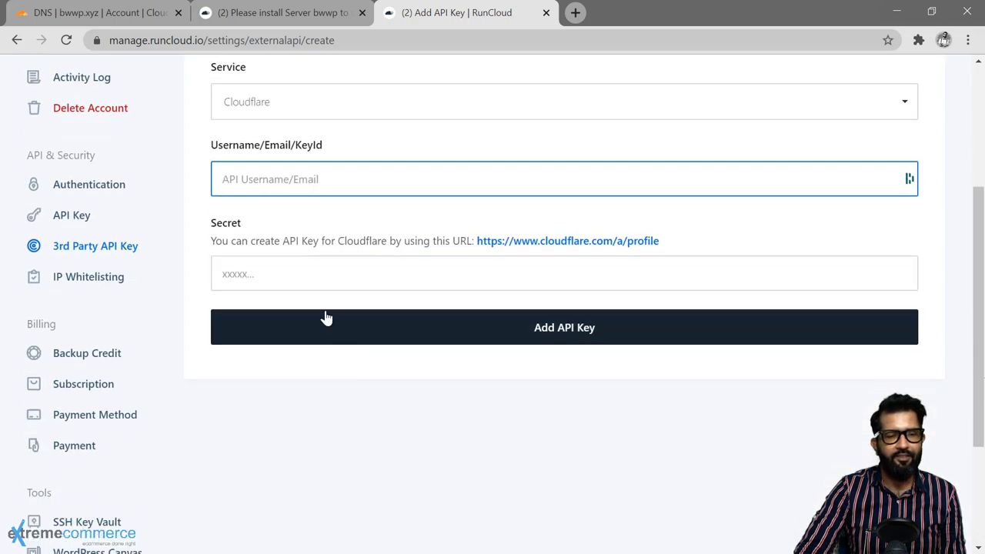
click(282, 274)
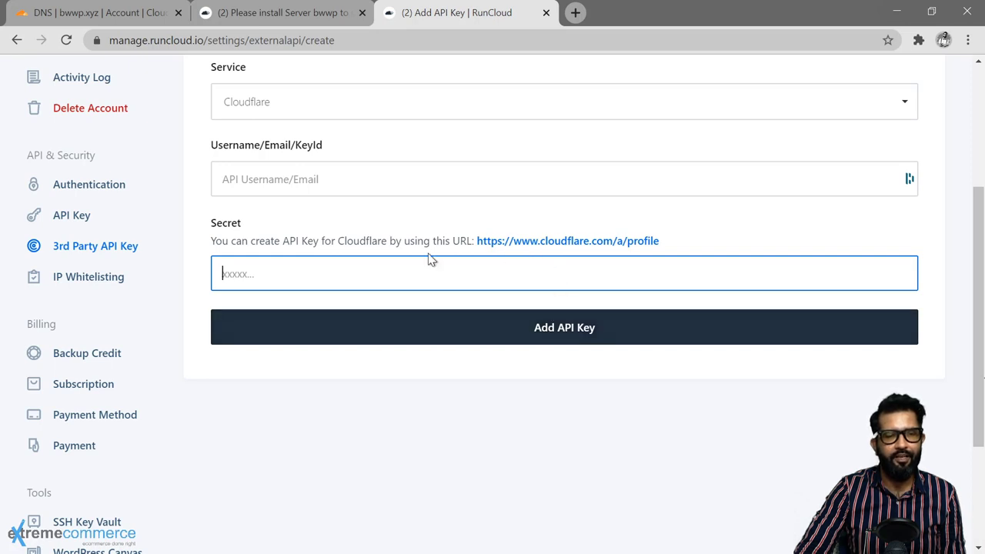
Open the Cloudflare profile linked for key creation and examine the API Keys section of its API tokens page.
click(540, 246)
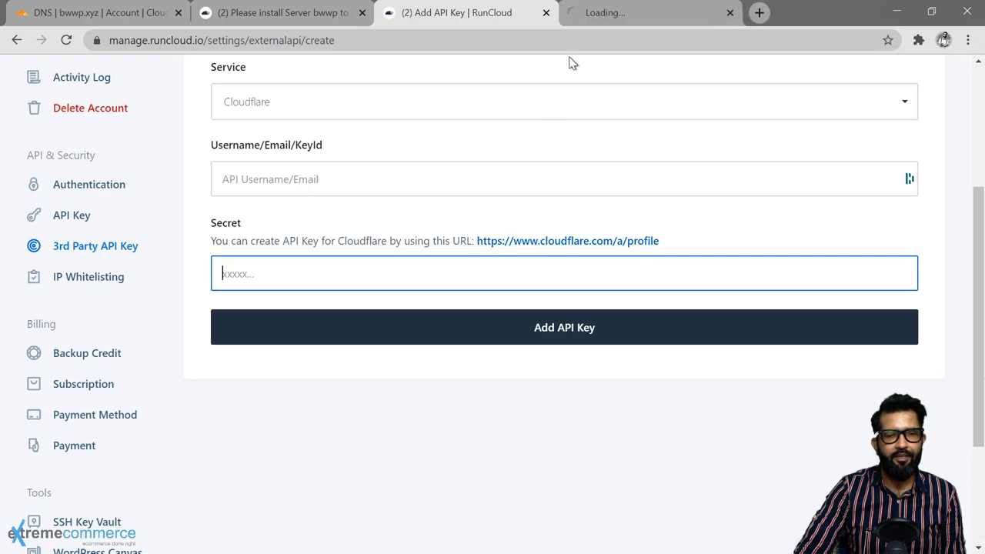
click(612, 19)
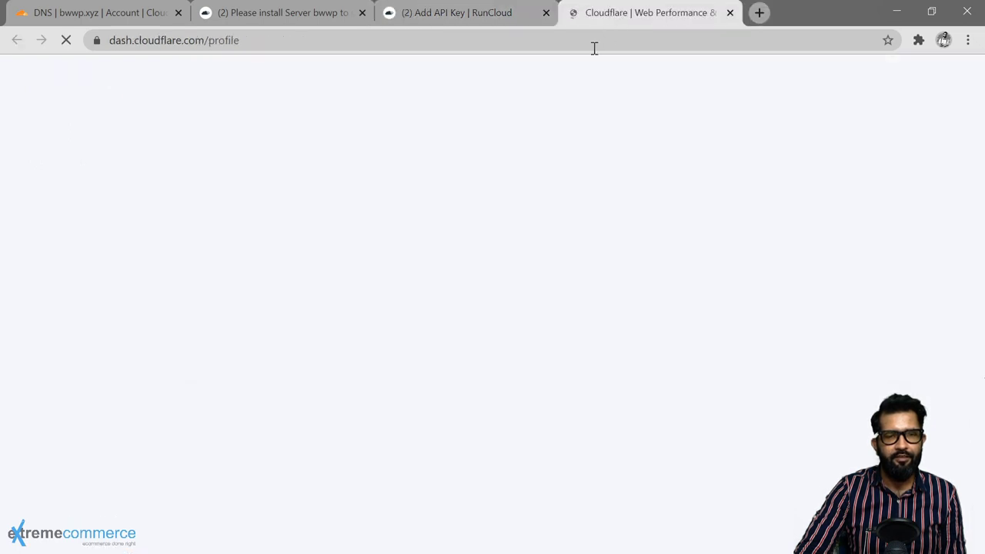
click(322, 128)
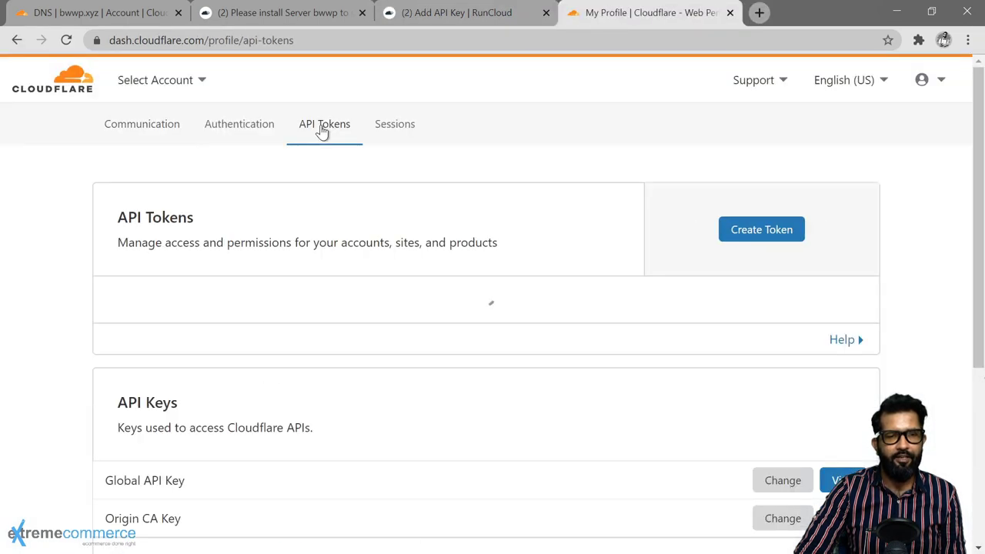
scroll(475, 289, down, 3)
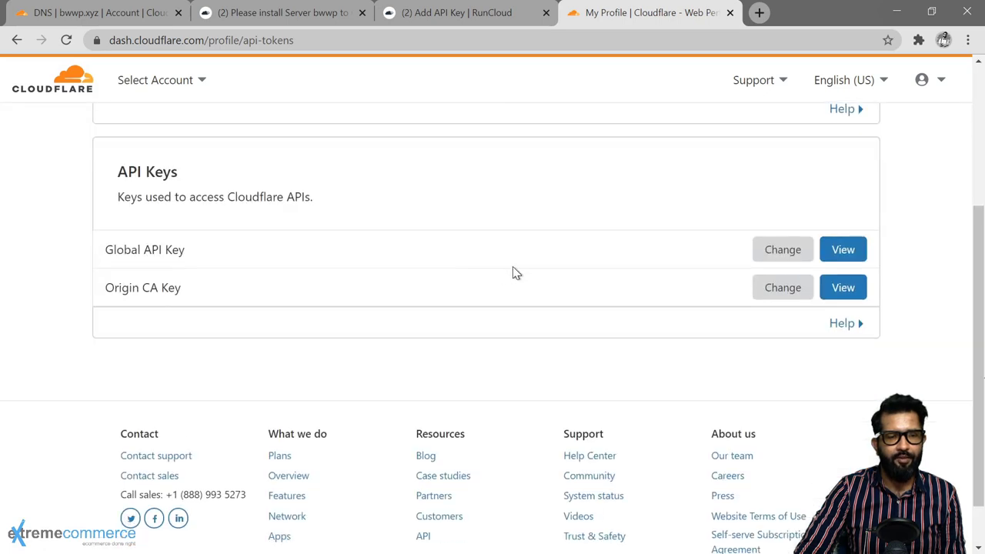
scroll(631, 244, up, 1)
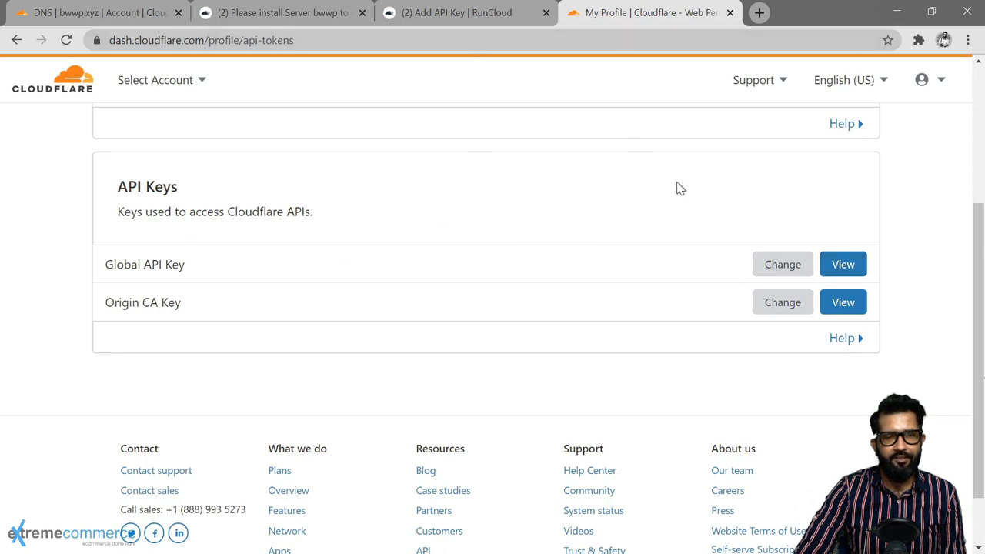
Return to RunCloud's DNS Manager, abandoning the new key form, and select the saved Cloudflare key.
click(397, 15)
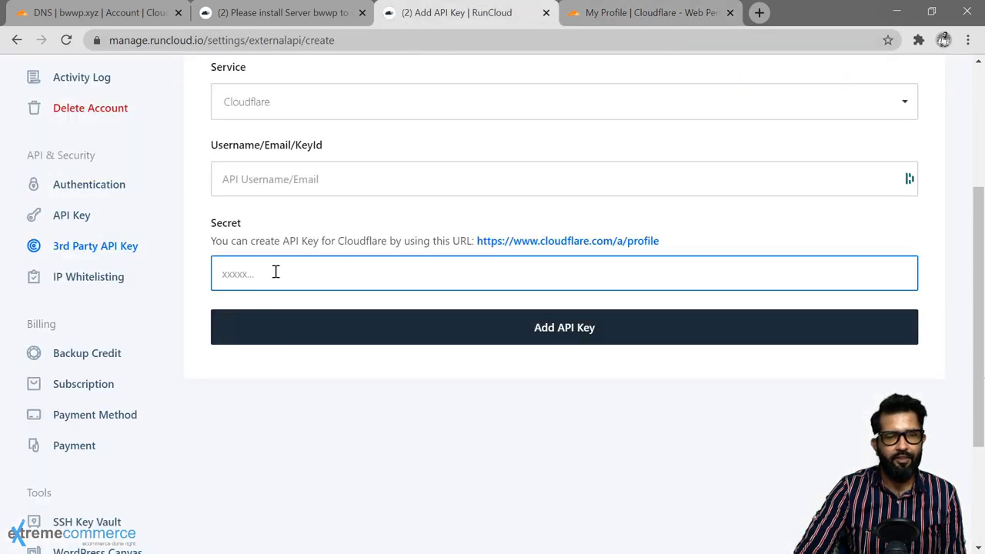
scroll(414, 90, up, 3)
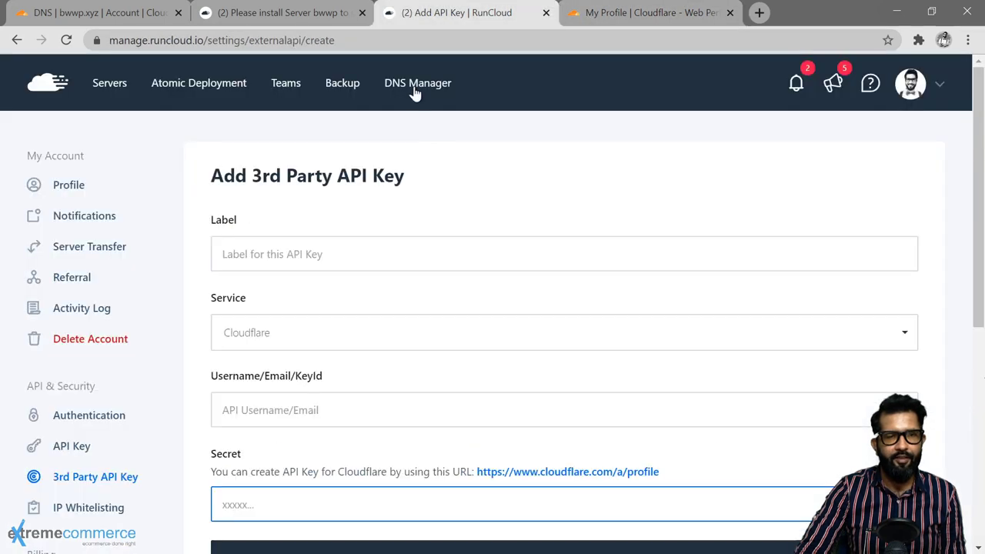
click(414, 86)
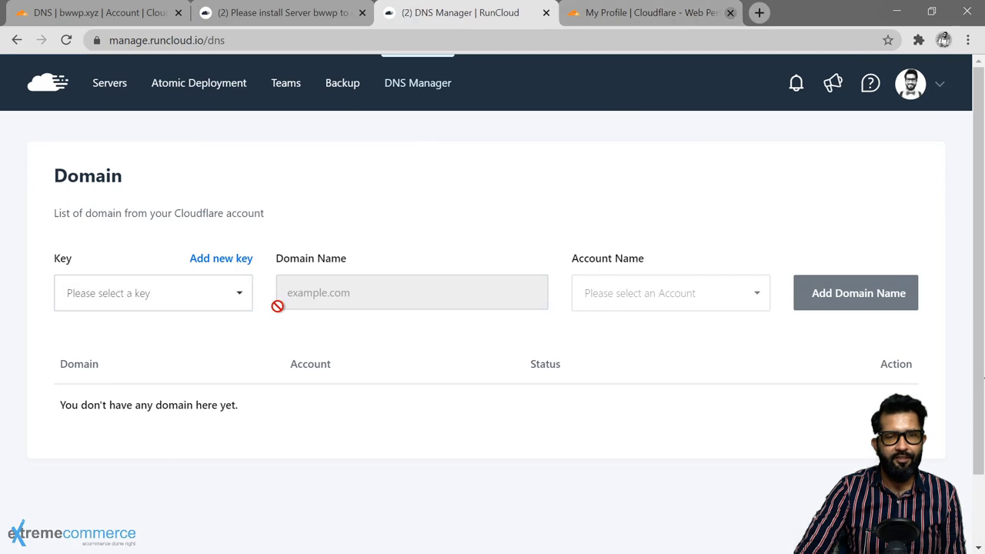
click(216, 302)
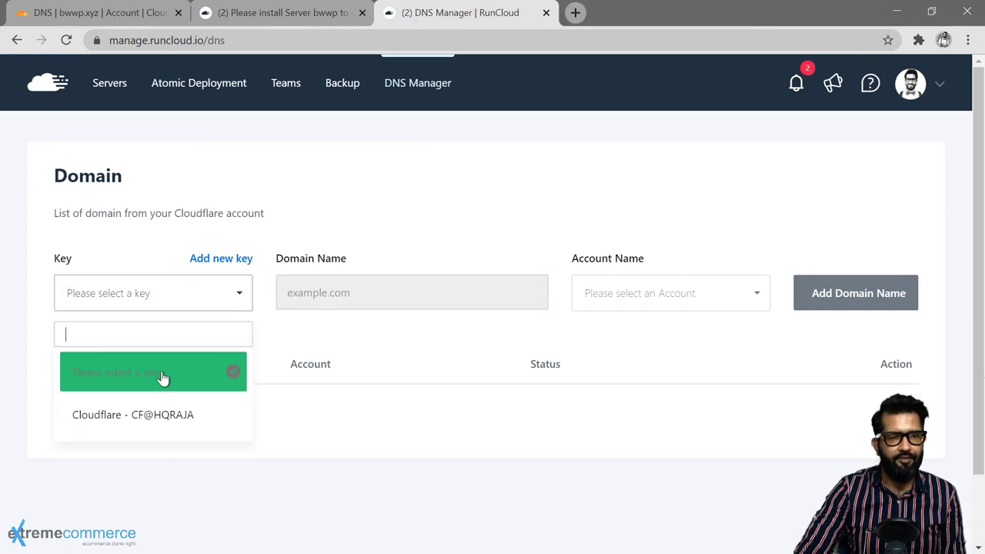
click(99, 424)
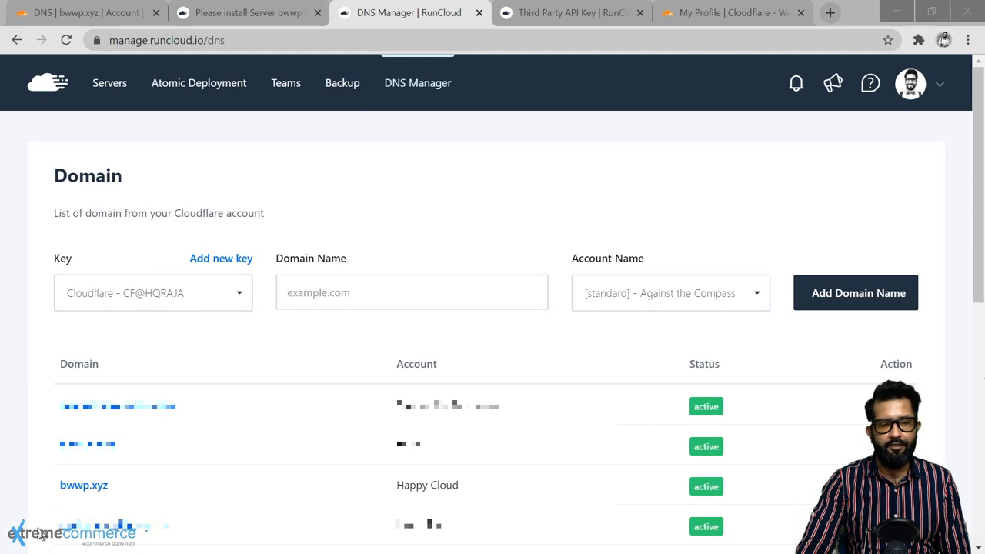
Open the DNS records of the bwwp.xyz domain in RunCloud and close the Cloudflare DNS browser tab.
click(40, 500)
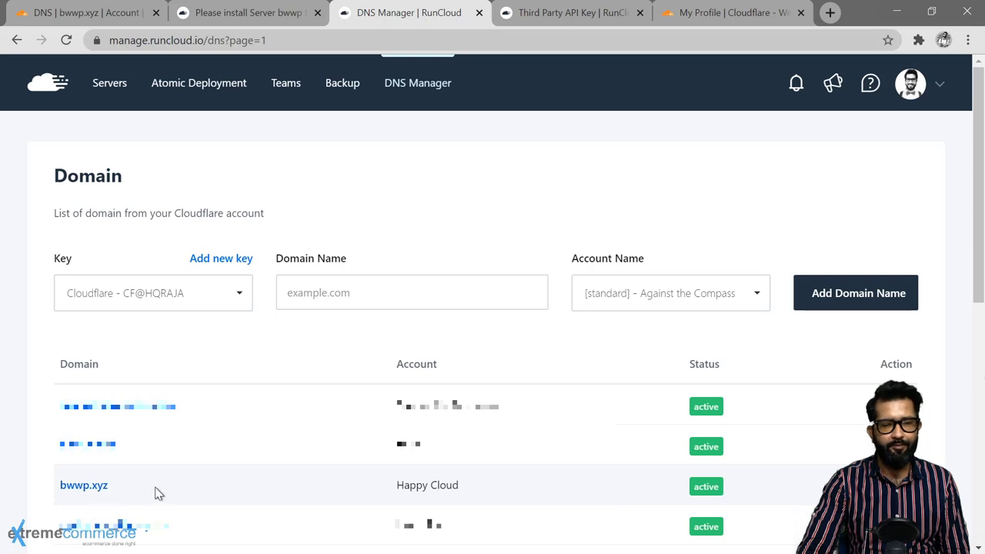
click(86, 486)
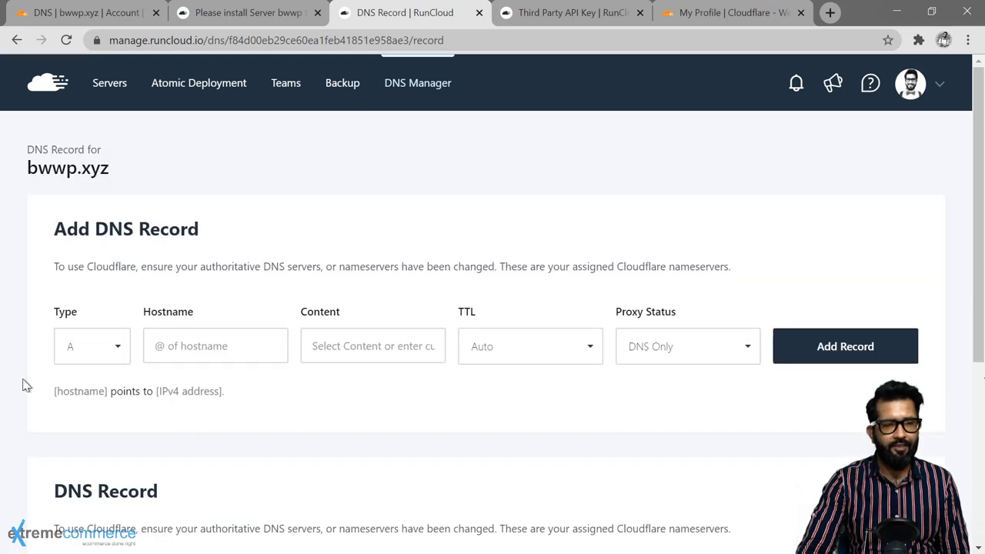
scroll(24, 381, down, 3)
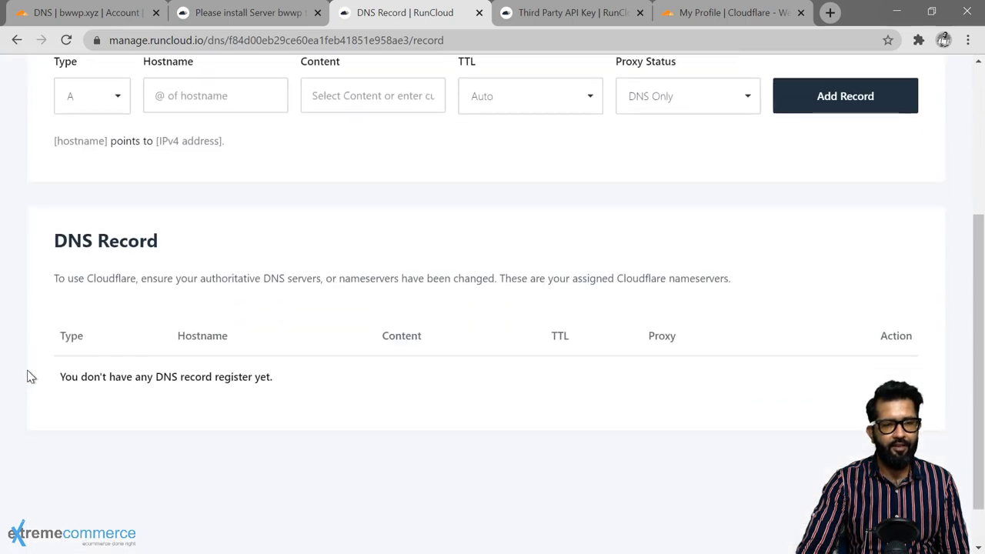
scroll(28, 377, down, 1)
scroll(28, 374, up, 3)
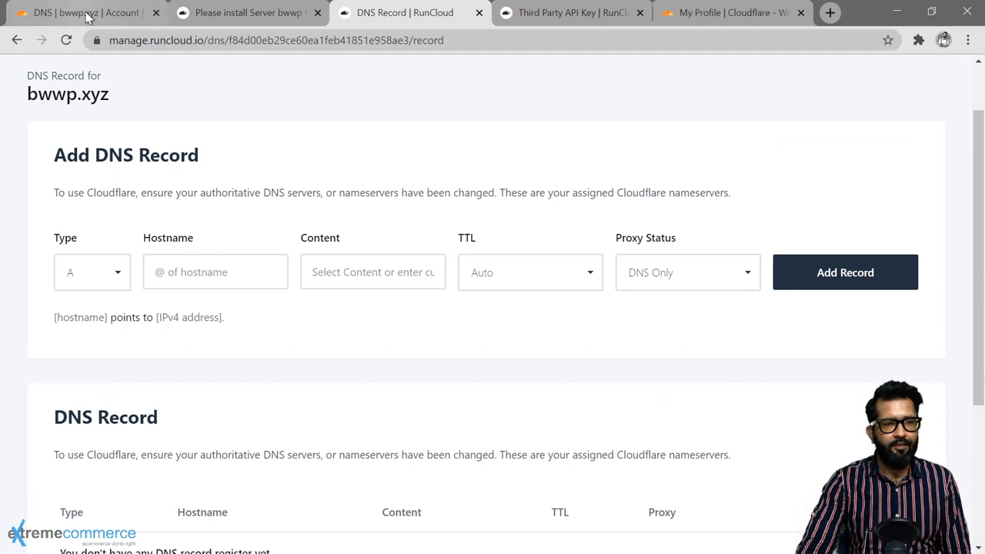
click(156, 13)
scroll(385, 187, down, 1)
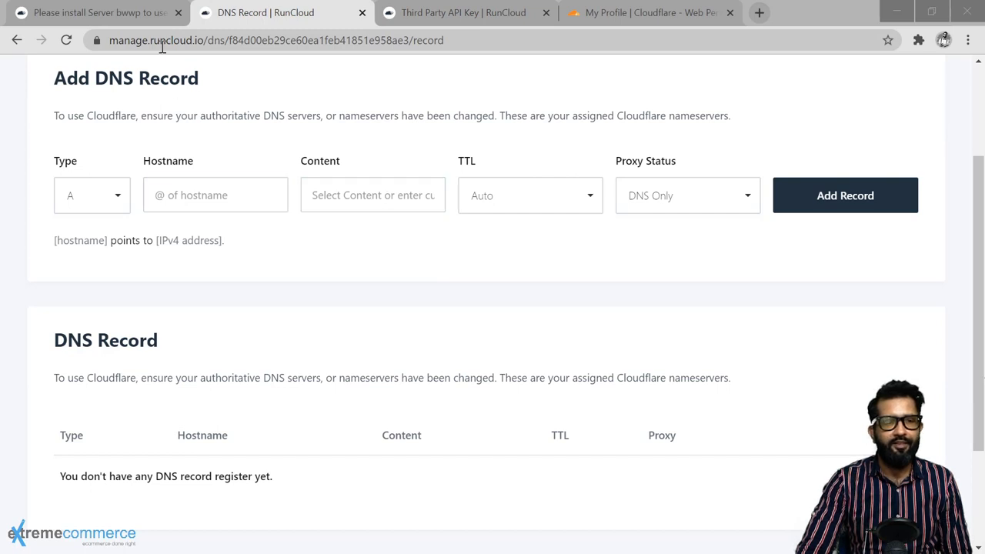
Check the summary page of the bwwp Digital Ocean server and return to the bwwp.xyz DNS record page.
click(99, 15)
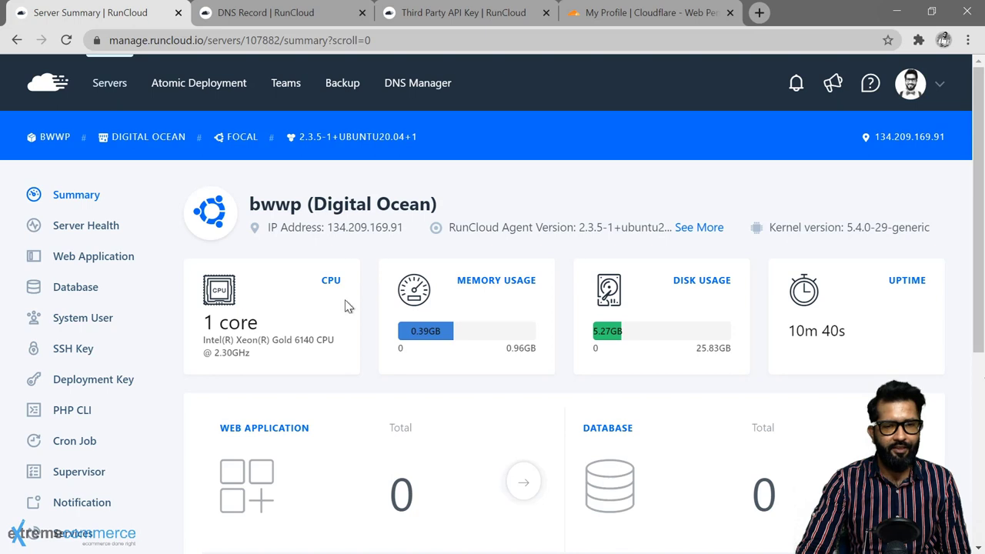
scroll(354, 317, down, 1)
scroll(356, 316, up, 1)
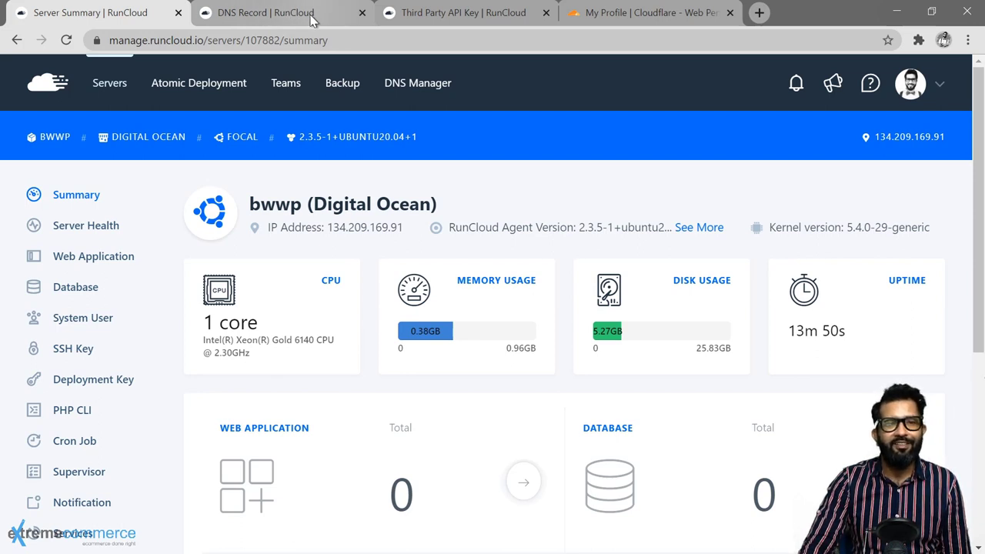
click(312, 20)
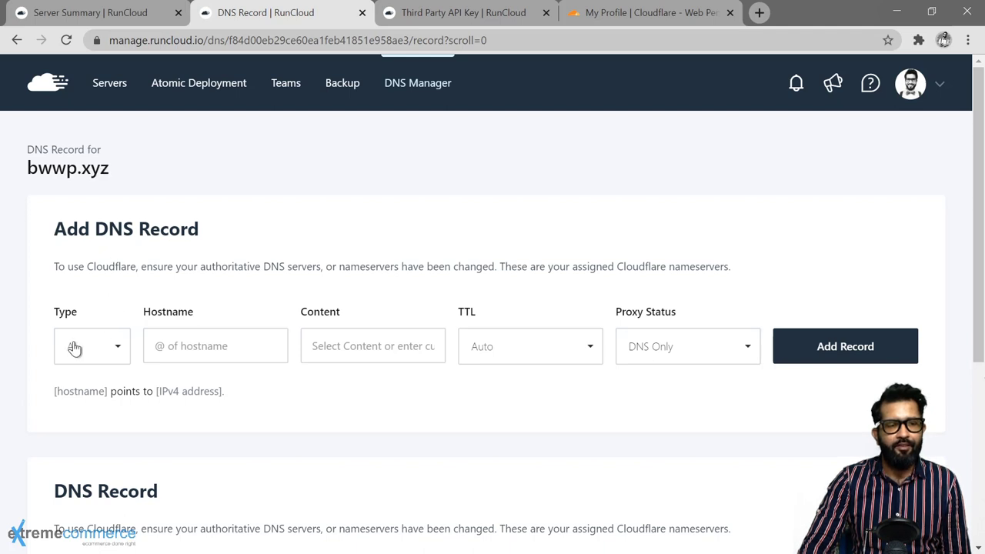
Add an A record with hostname @ pointing to the bwwp server at 134.209.169.91, check the record list, and reload the page.
click(161, 343)
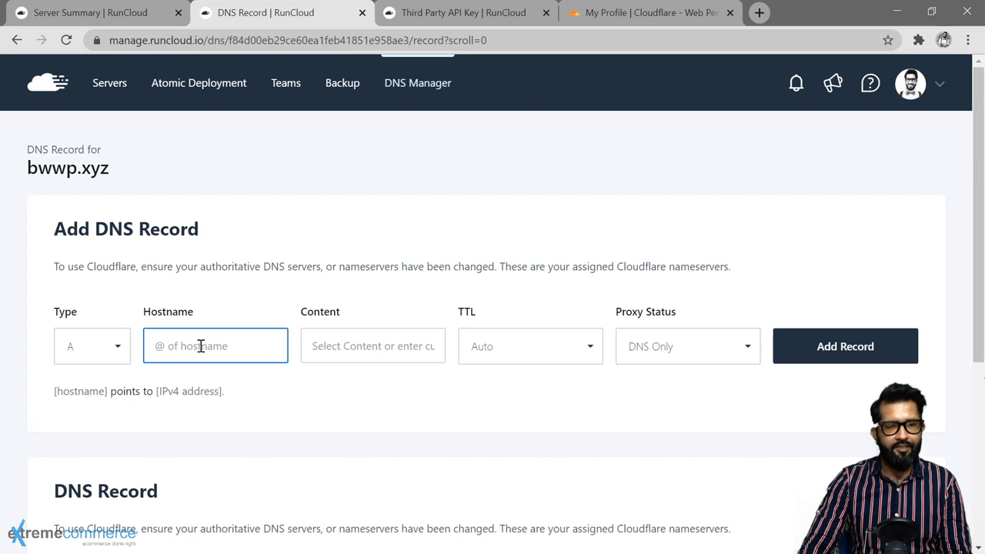
text(@)
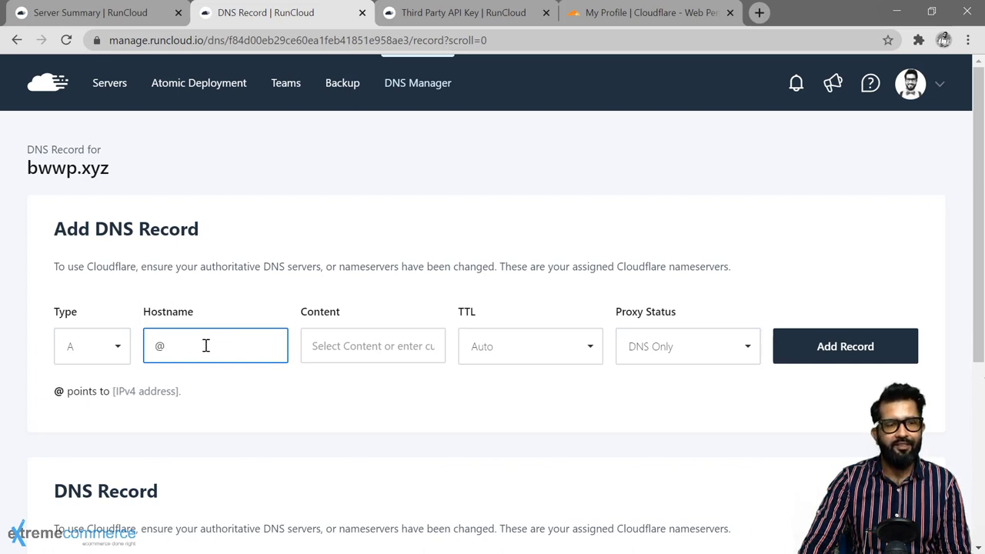
click(367, 349)
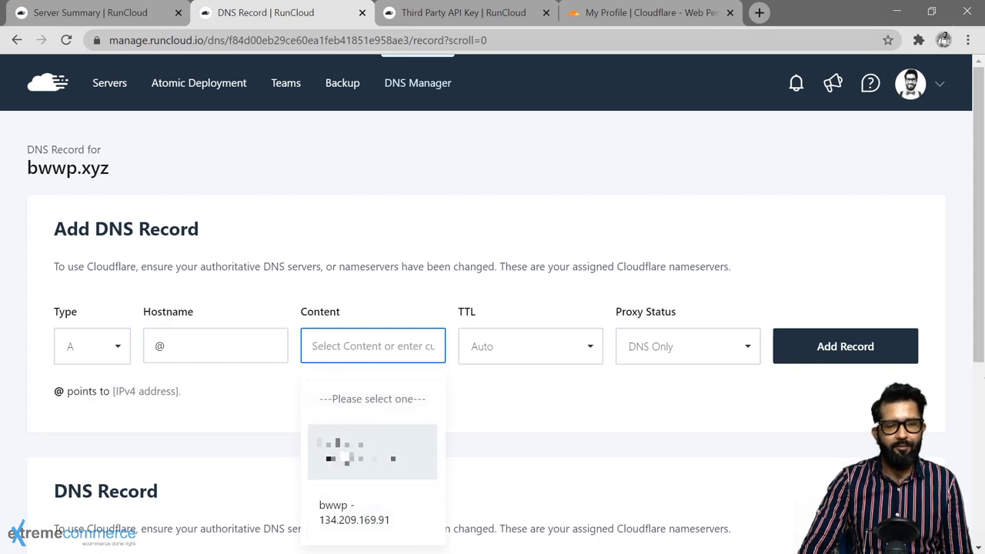
click(343, 515)
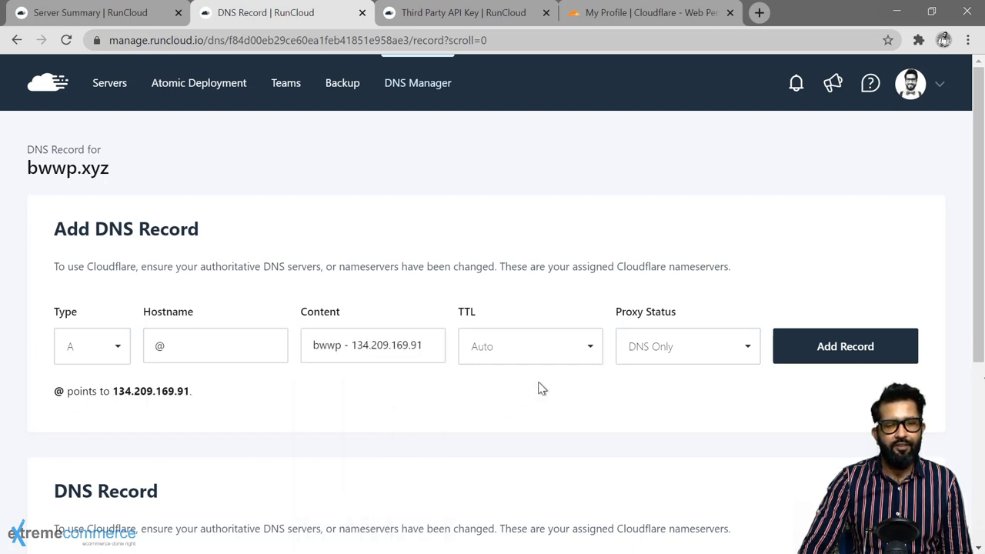
click(850, 353)
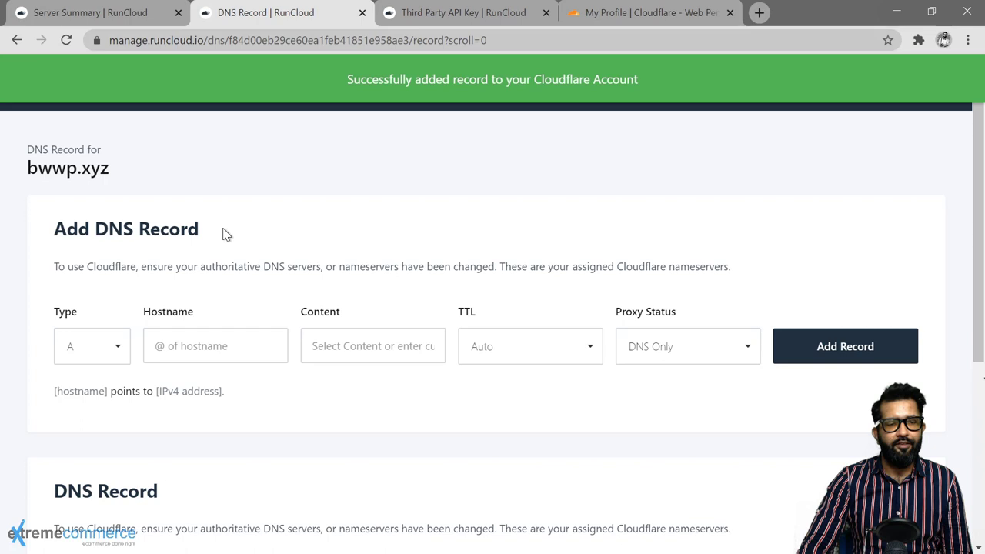
scroll(321, 467, down, 2)
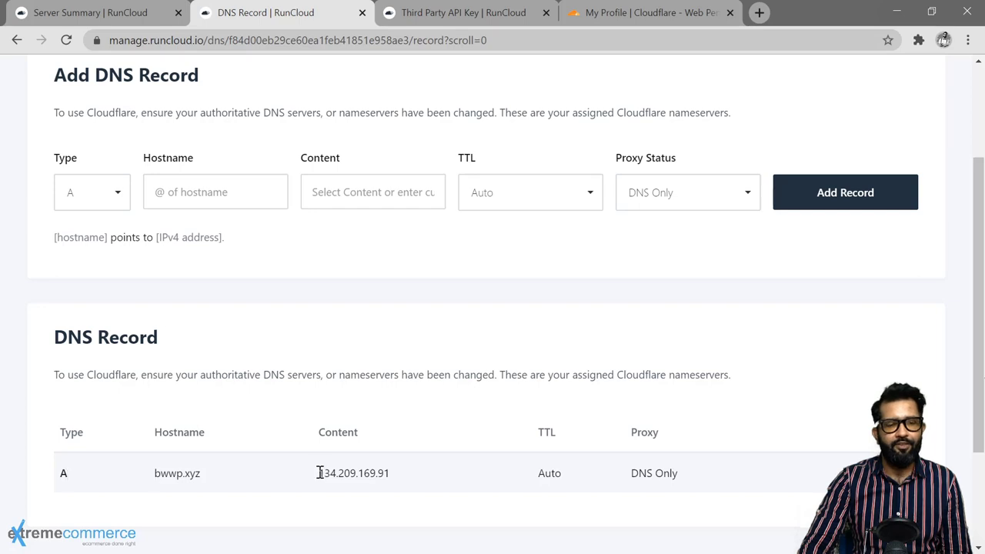
key(F5)
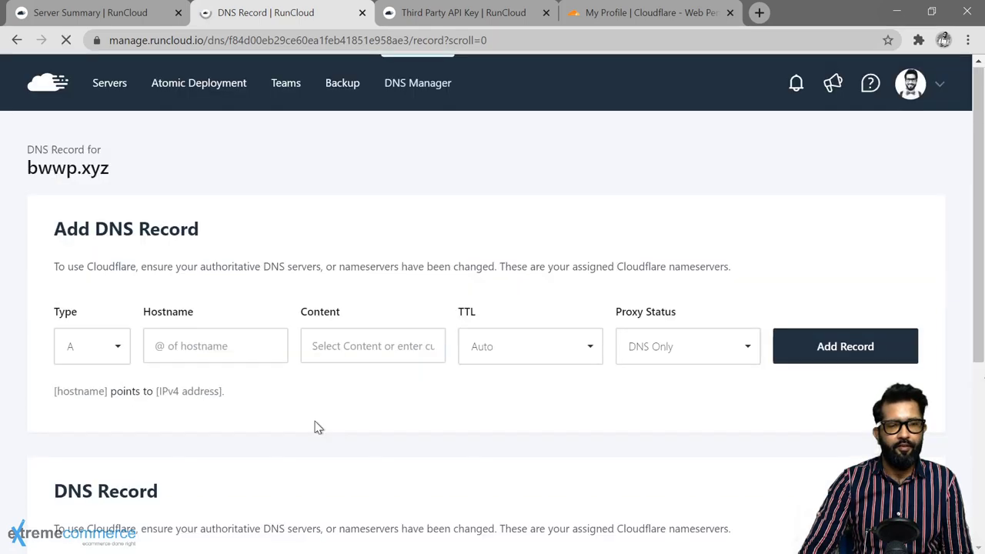
Add a CNAME record with hostname www as an alias of @ and check it in the domain's DNS record list.
click(116, 354)
scroll(133, 508, down, 1)
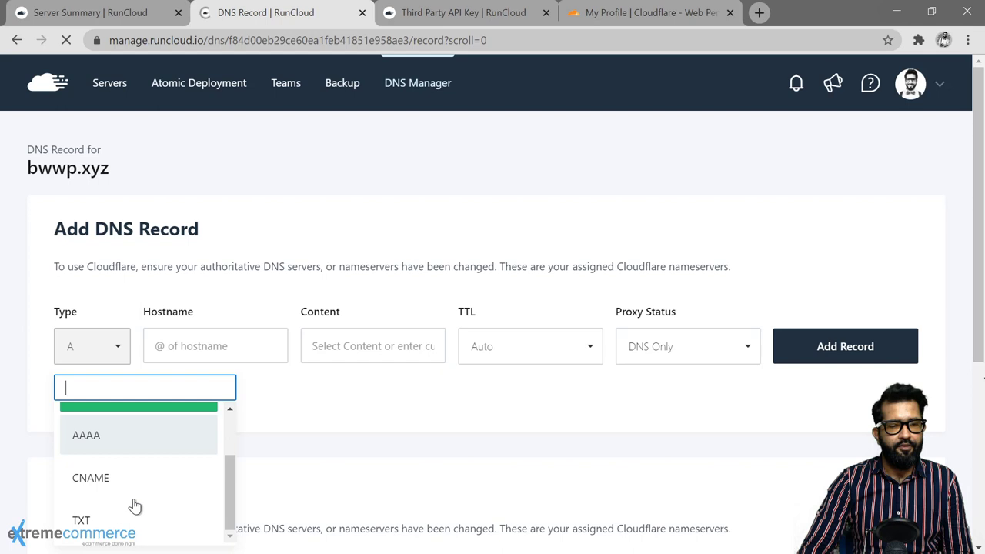
click(218, 350)
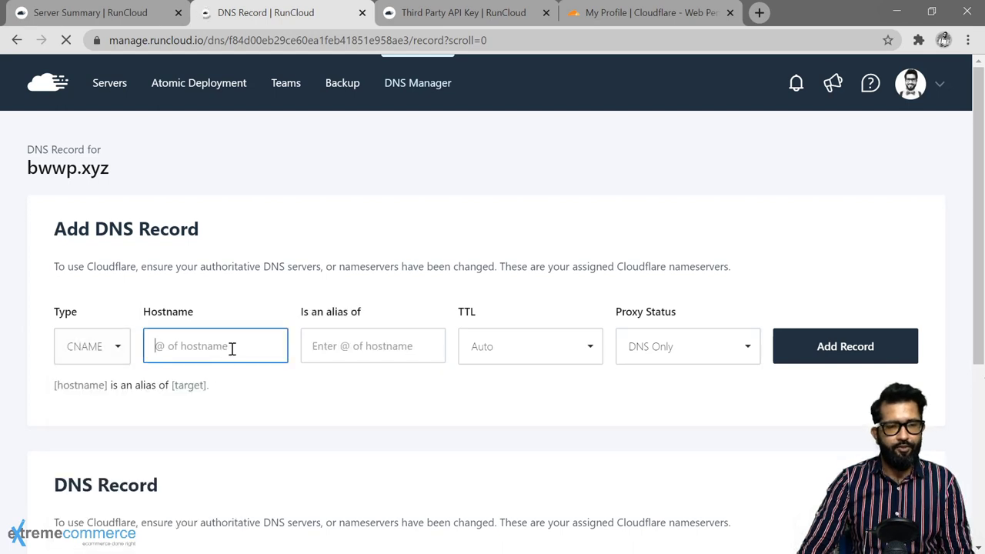
text(www)
click(340, 351)
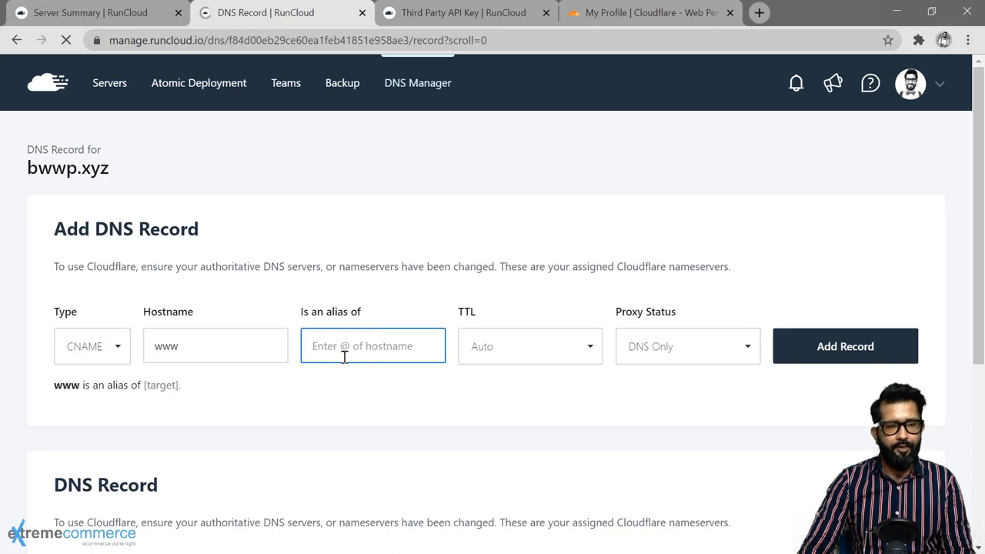
text(@)
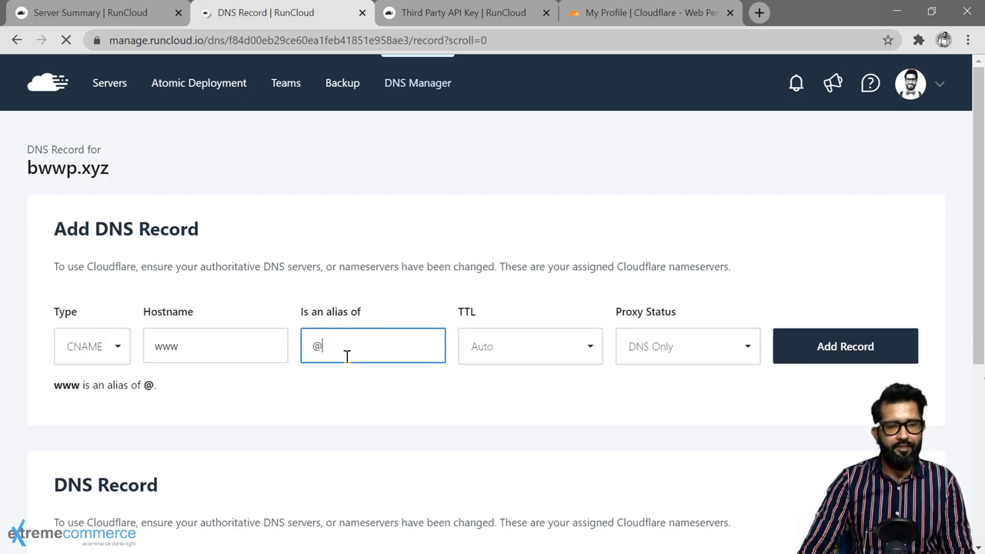
click(830, 356)
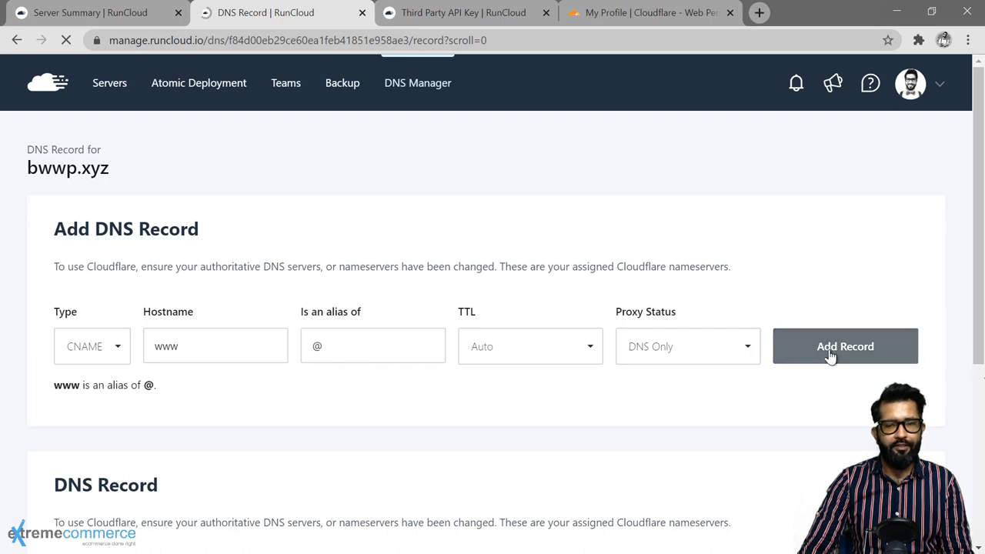
scroll(308, 431, down, 4)
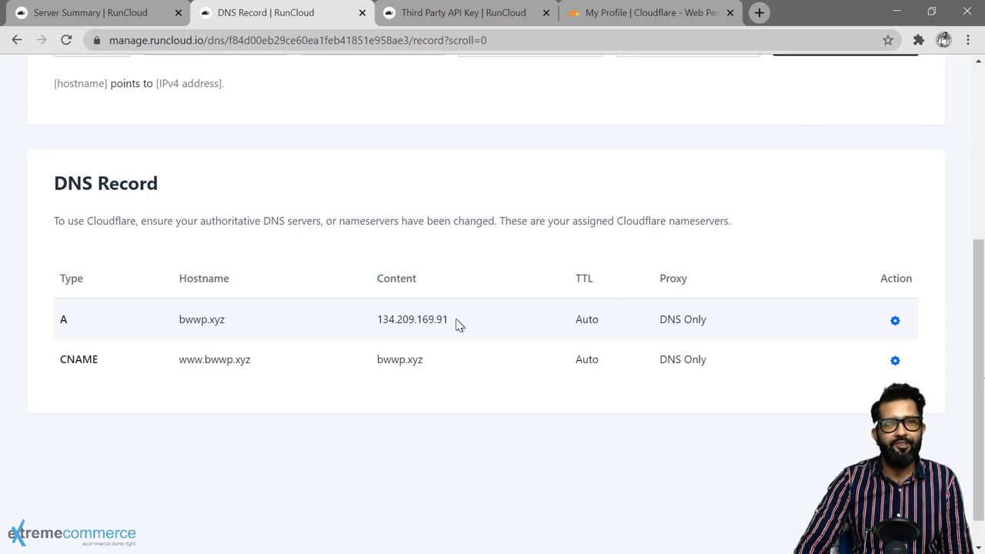
scroll(501, 344, up, 4)
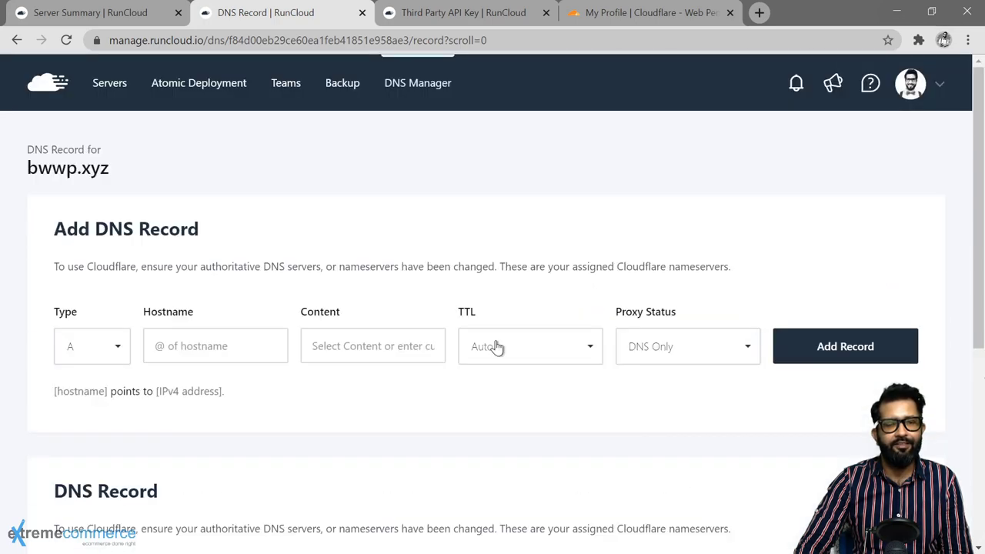